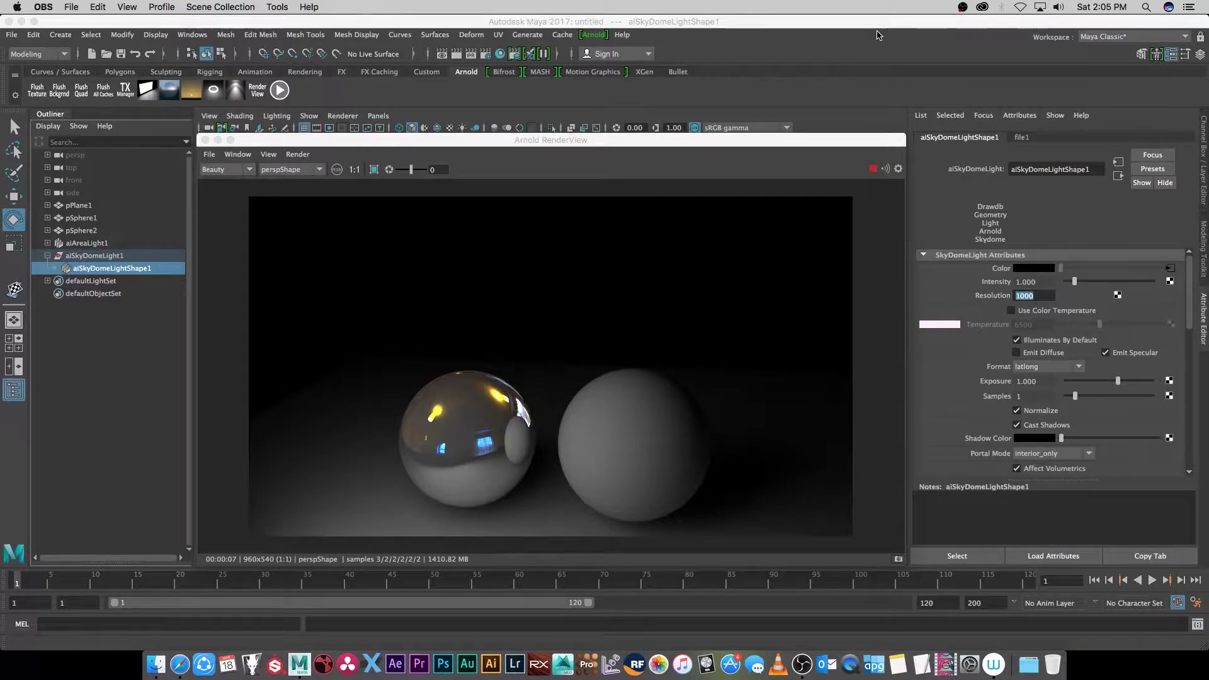
Close the Arnold render preview and start a new scene, discarding the unsaved two-sphere setup.
click(645, 175)
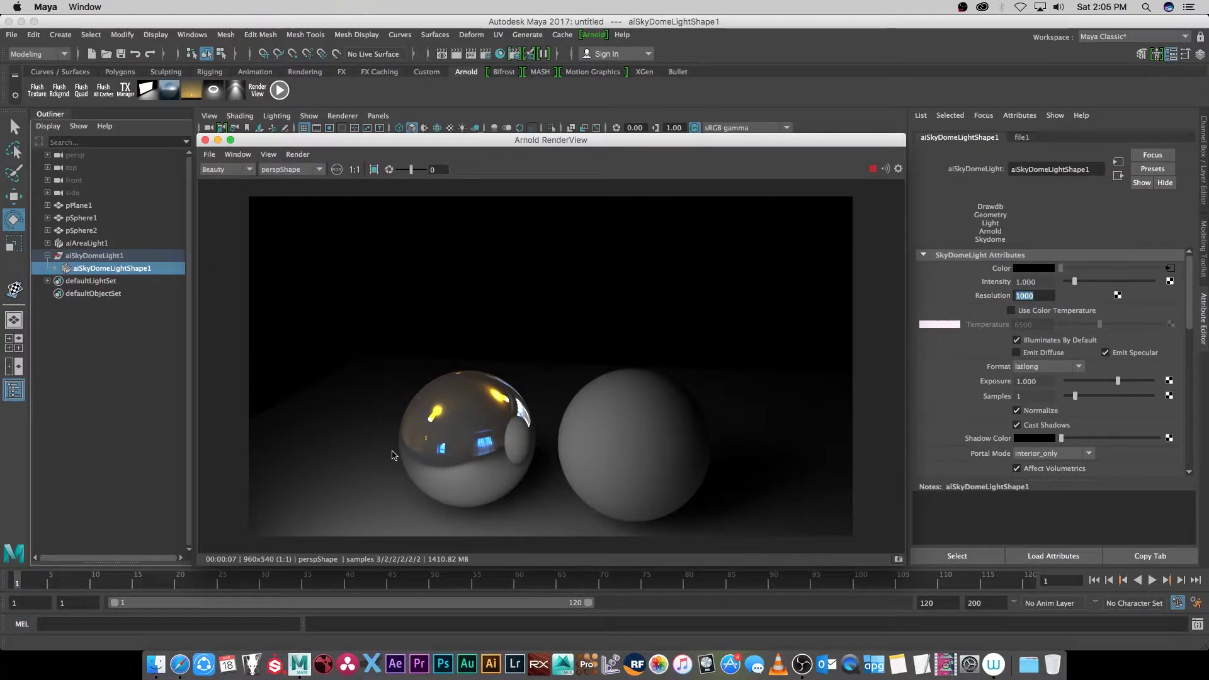
click(205, 140)
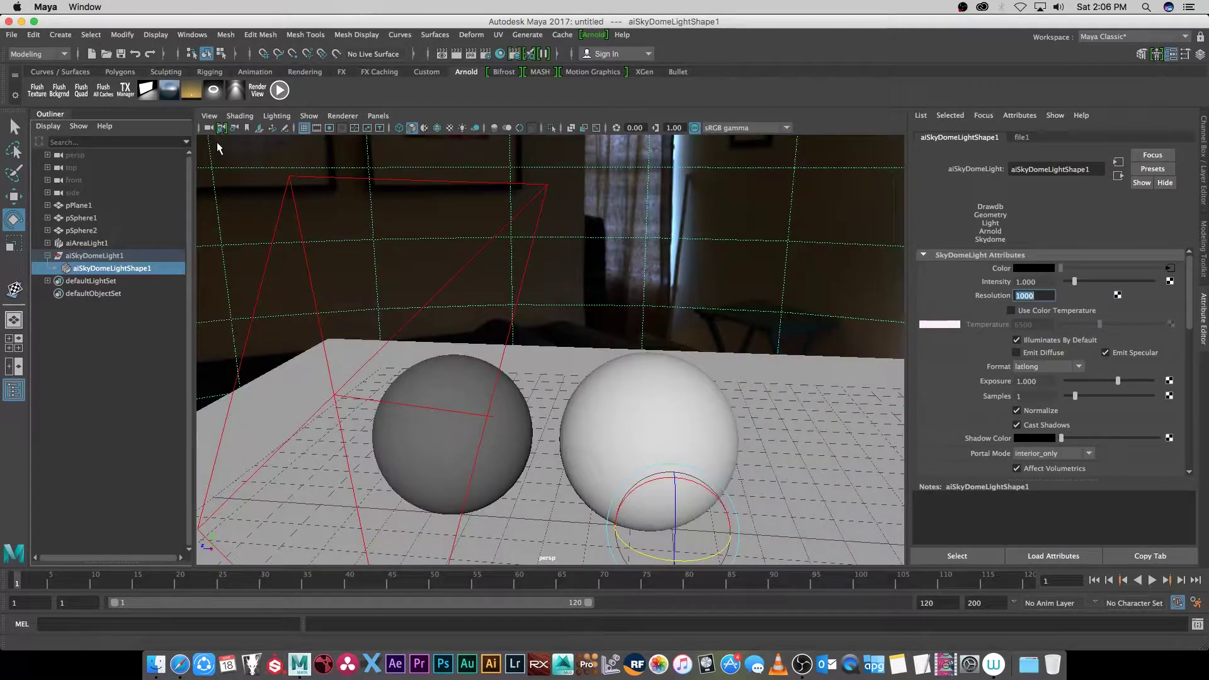
click(11, 35)
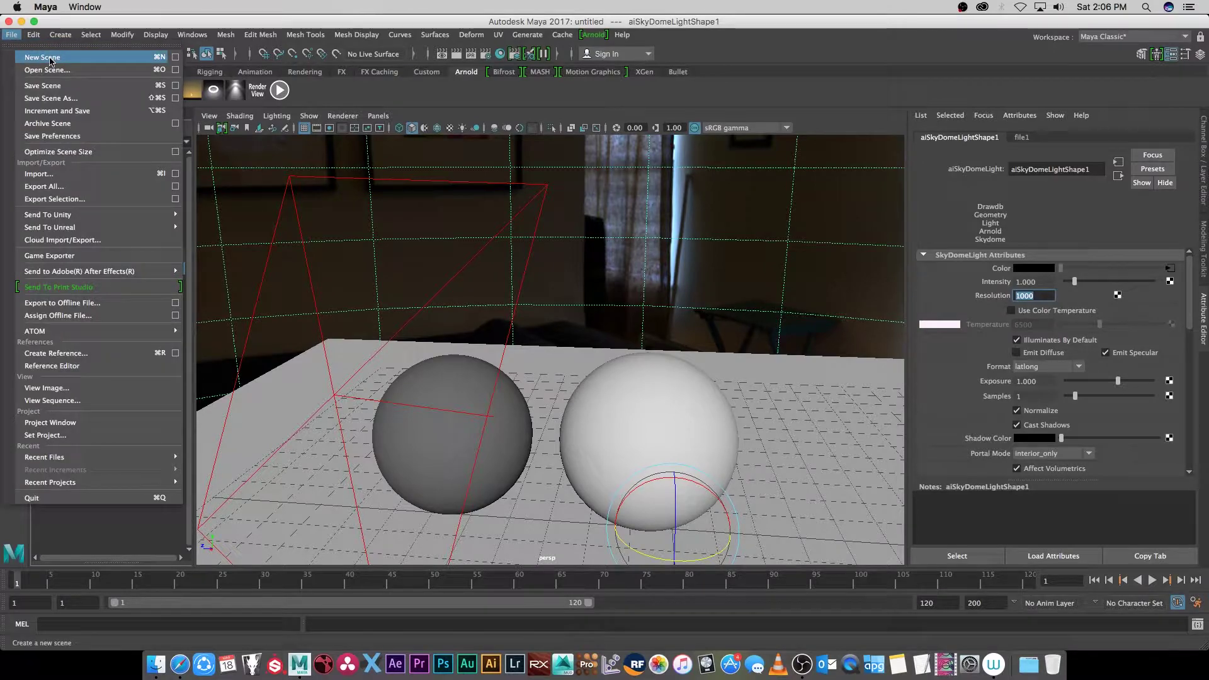
click(25, 55)
click(602, 340)
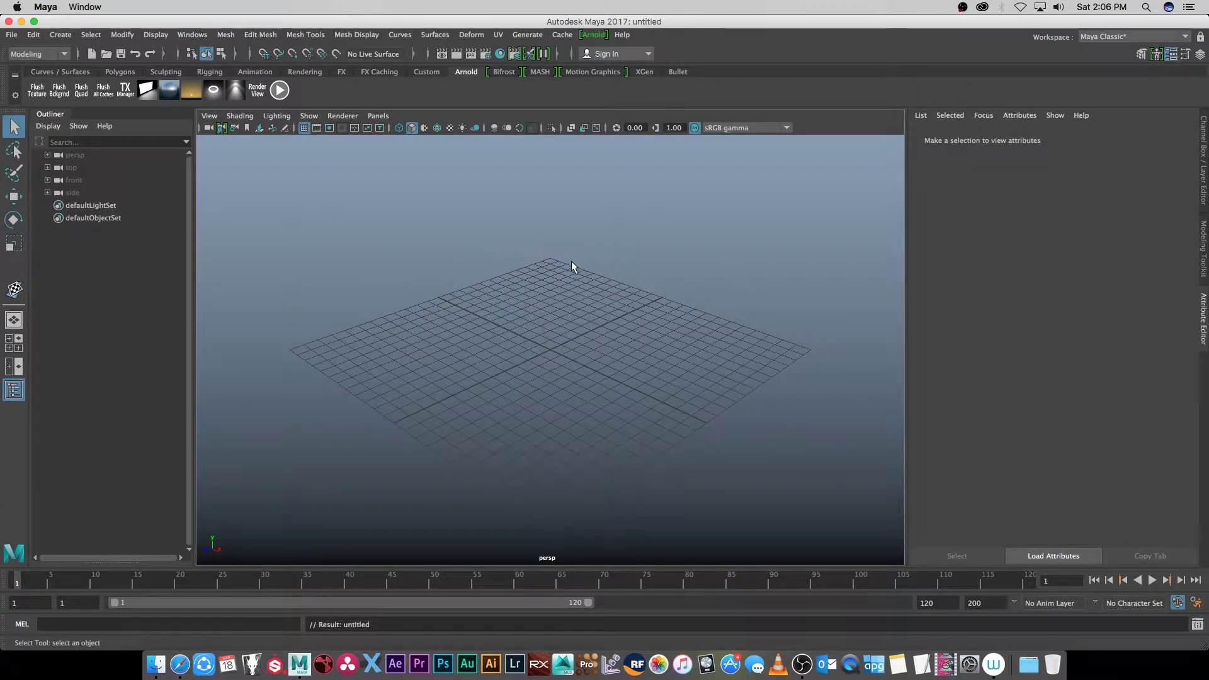
alt+drag(572, 261, 519, 400)
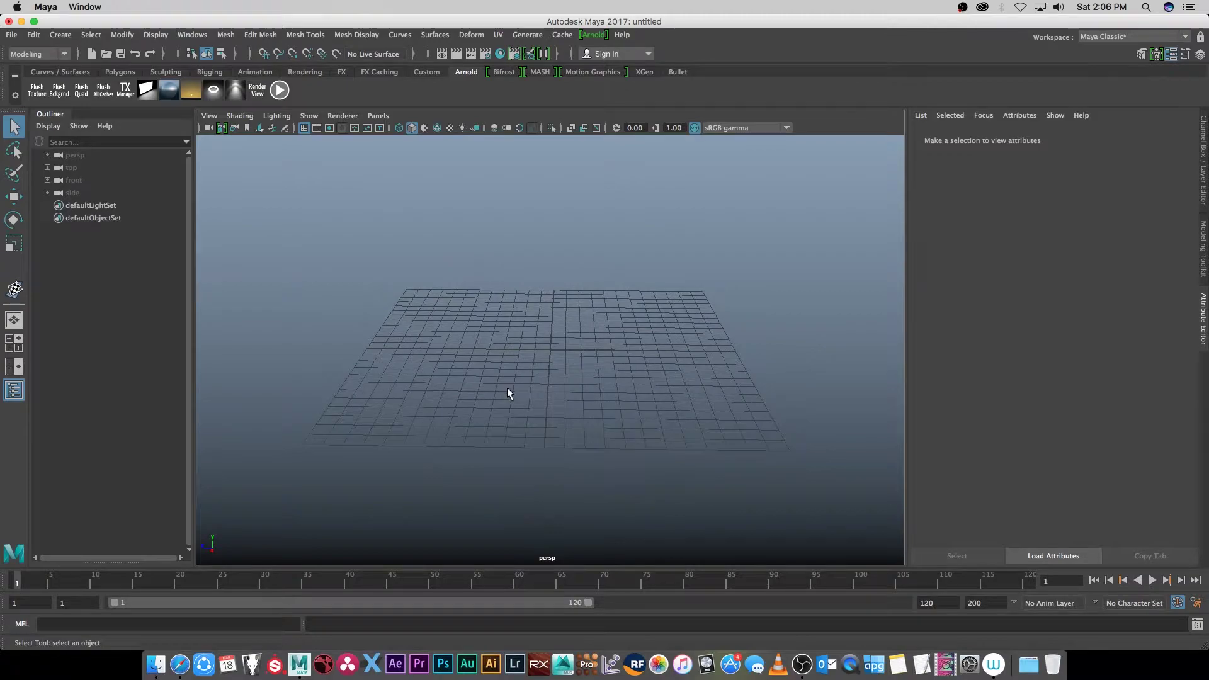
Create a polygon plane for the floor and scale it up about 18 times.
click(120, 72)
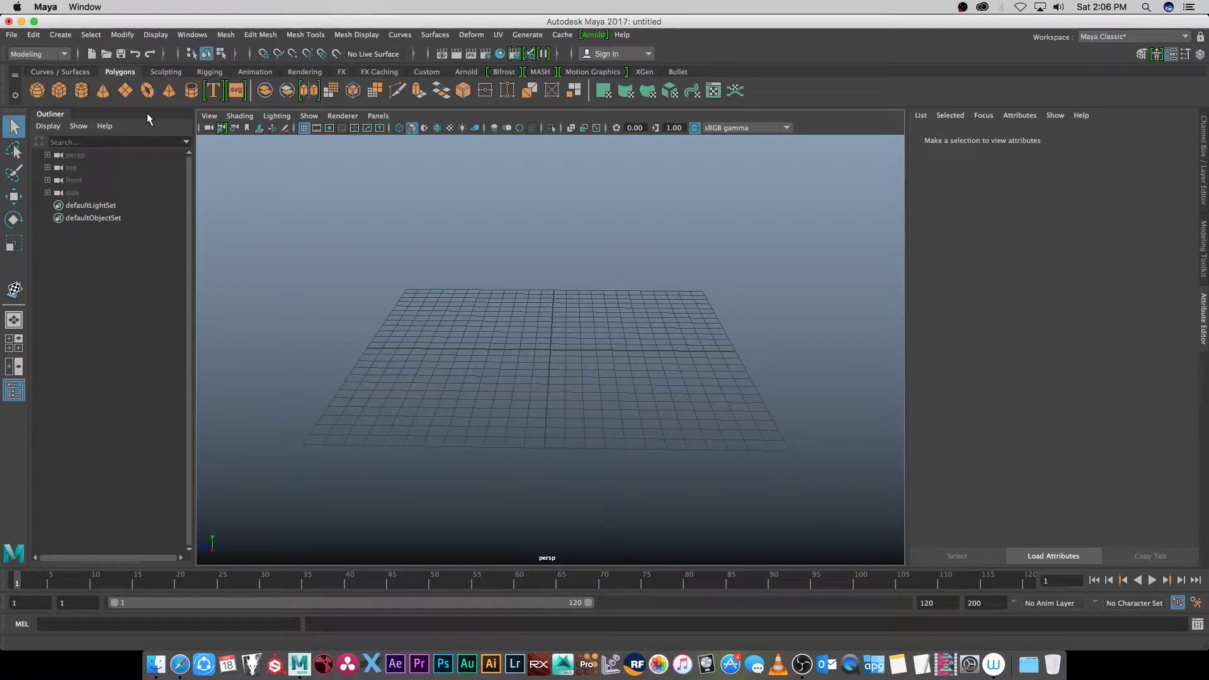
click(126, 92)
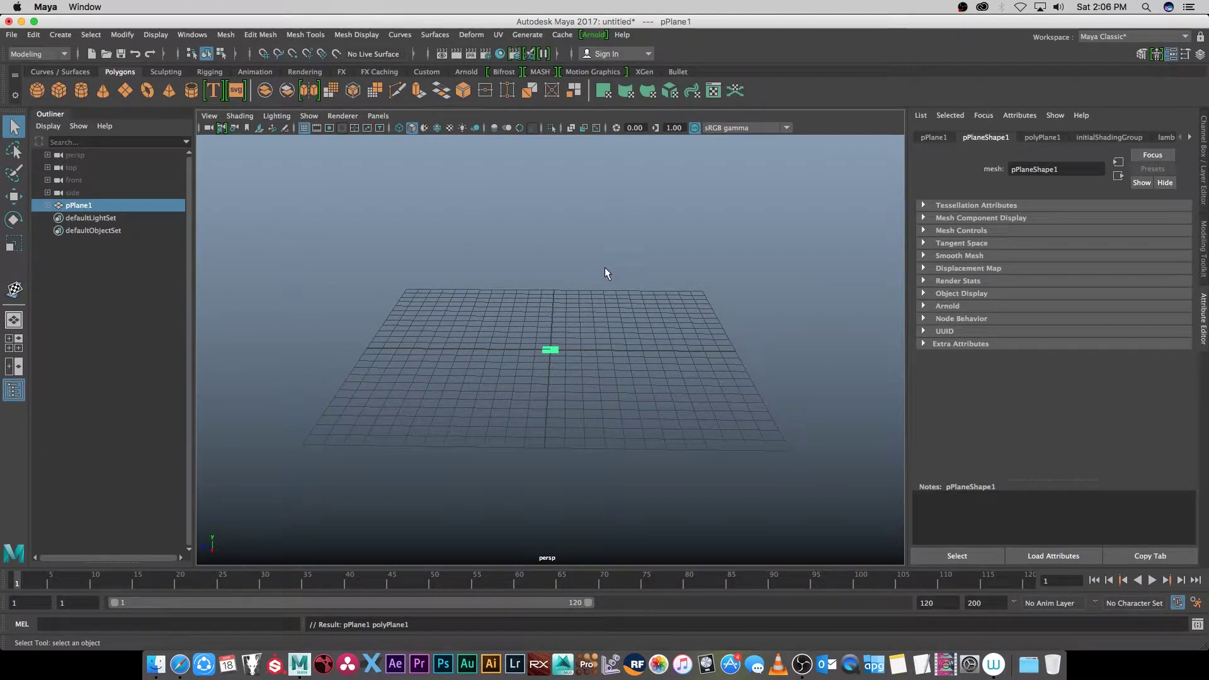
key(r)
drag(549, 349, 633, 299)
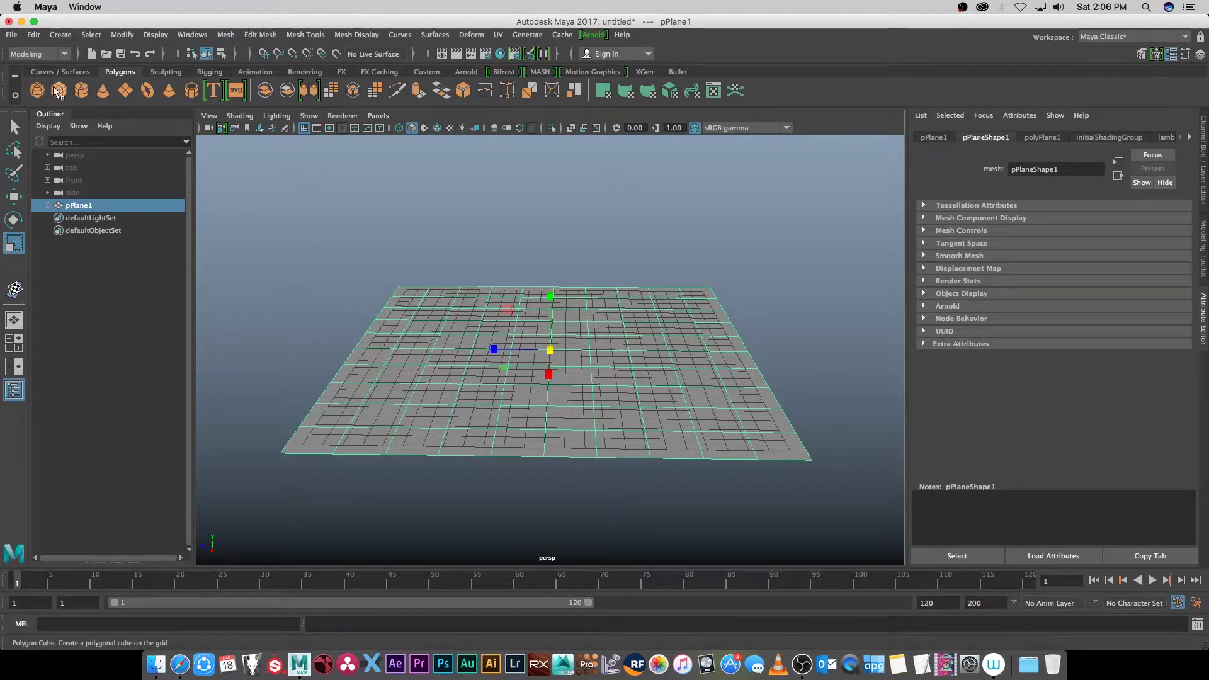
Add a polygon sphere raised above the plane with 50 axis and 50 height subdivisions.
click(36, 90)
alt+right_drag(607, 297, 813, 435)
key(w)
drag(555, 296, 556, 238)
click(1058, 137)
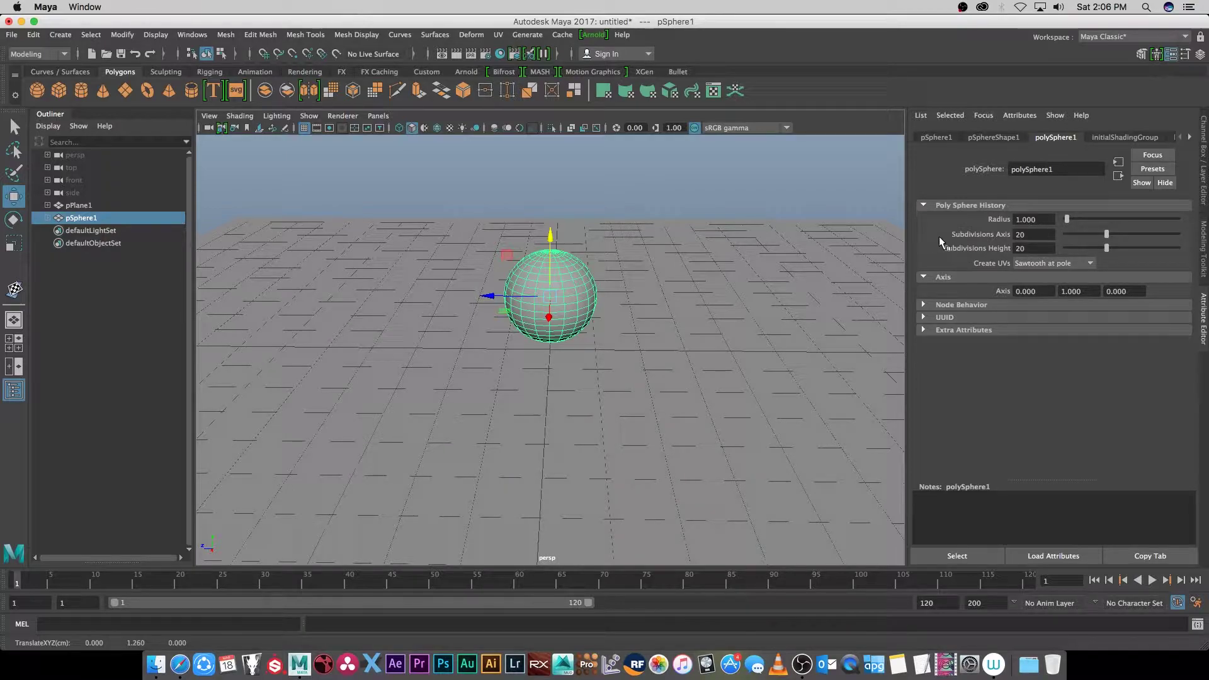
drag(1107, 233, 1192, 236)
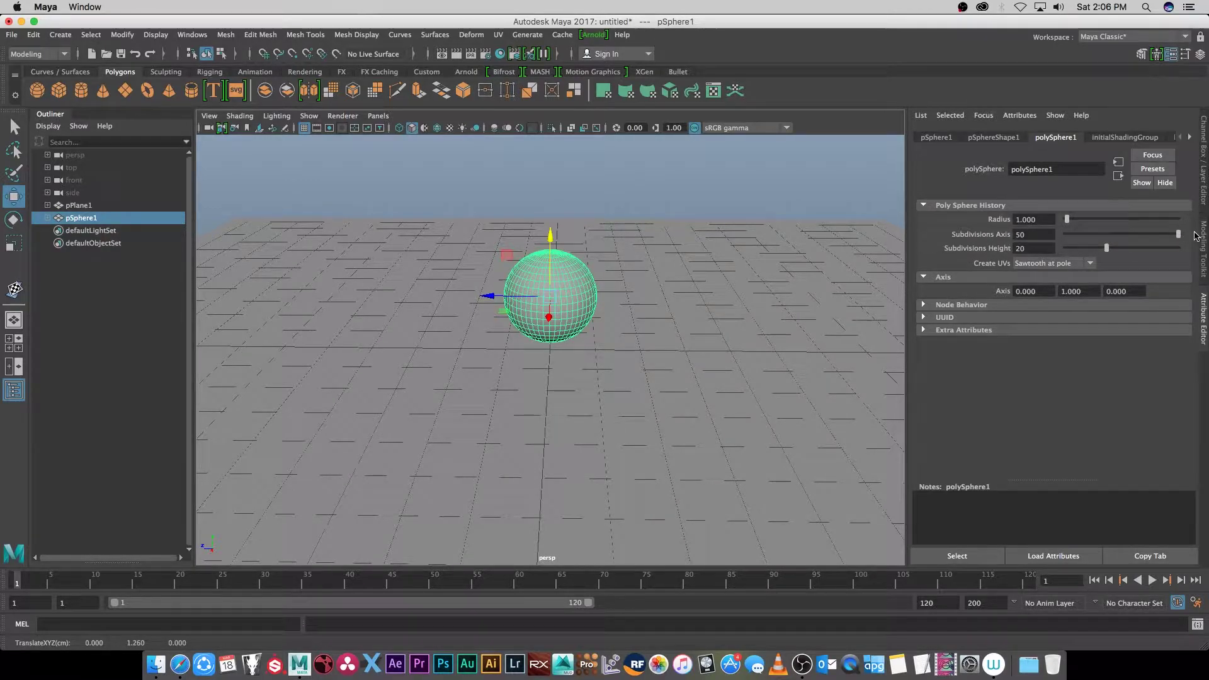
drag(1105, 250, 1192, 249)
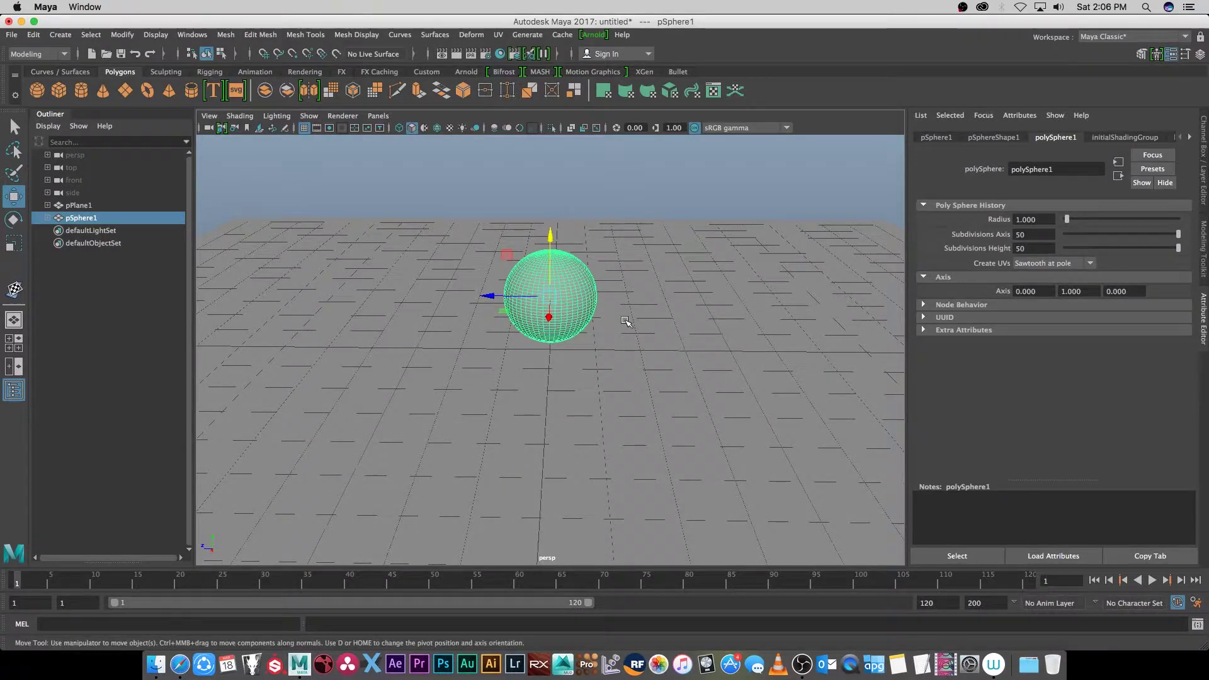
scroll(703, 322, up, 3)
alt+drag(703, 322, 742, 383)
click(715, 223)
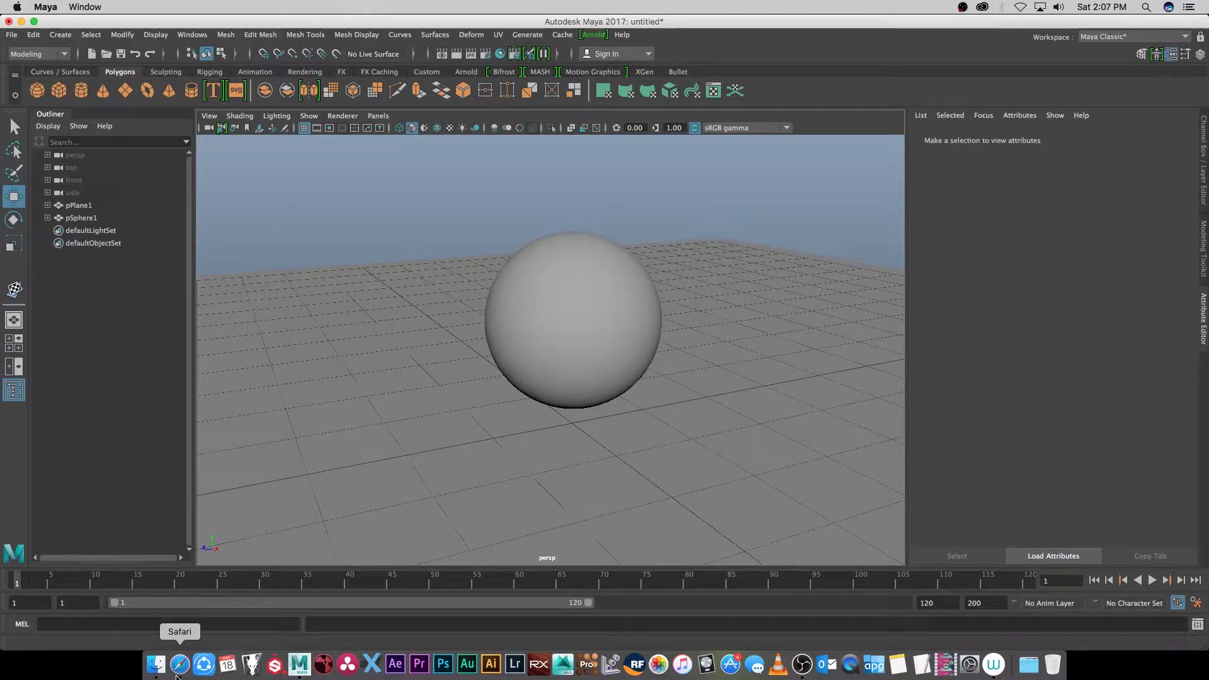
click(179, 666)
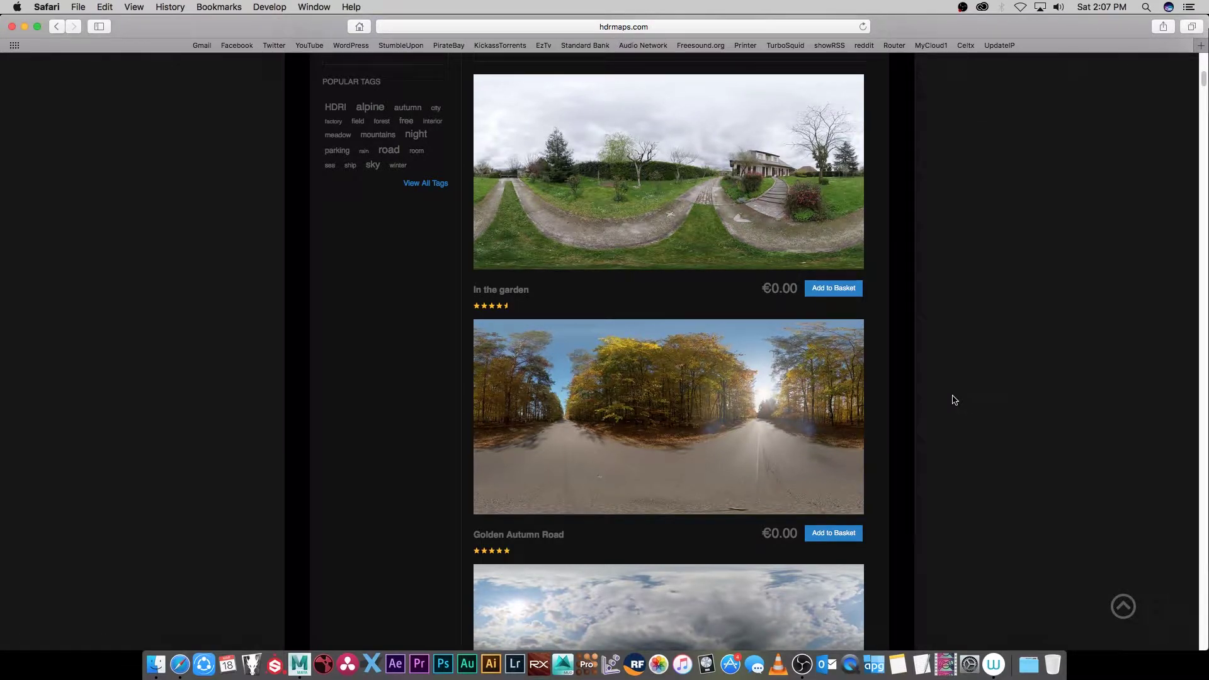
scroll(958, 384, down, 8)
scroll(983, 308, down, 19)
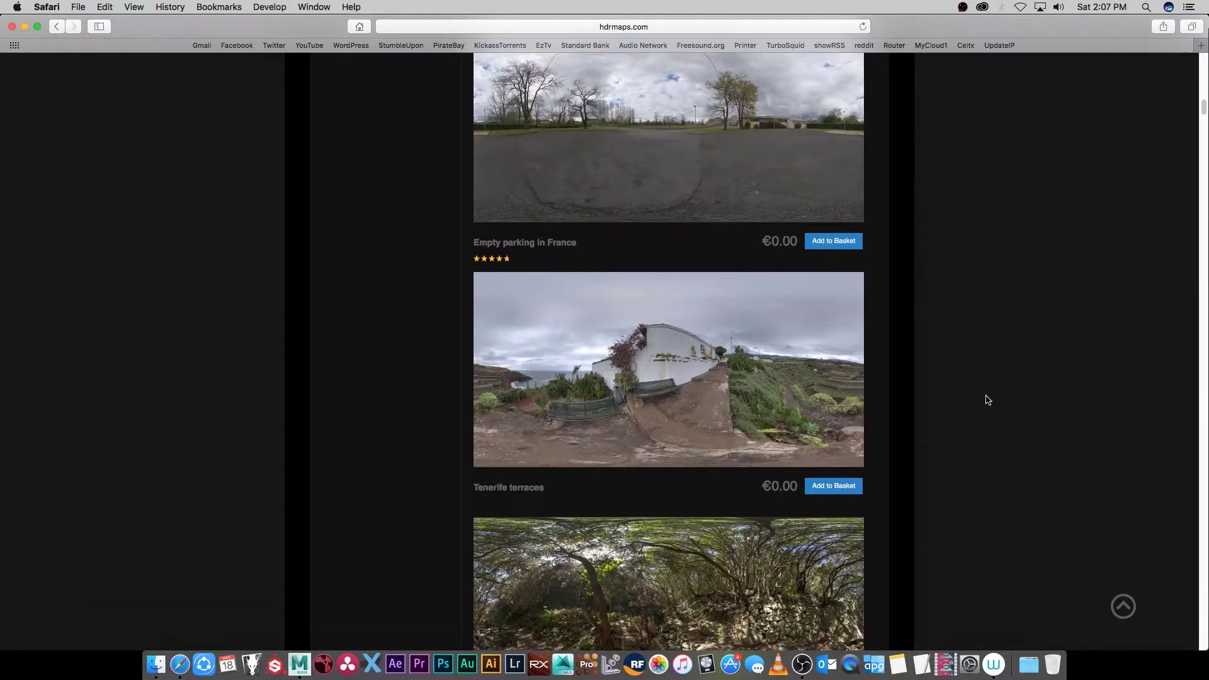
scroll(985, 384, down, 15)
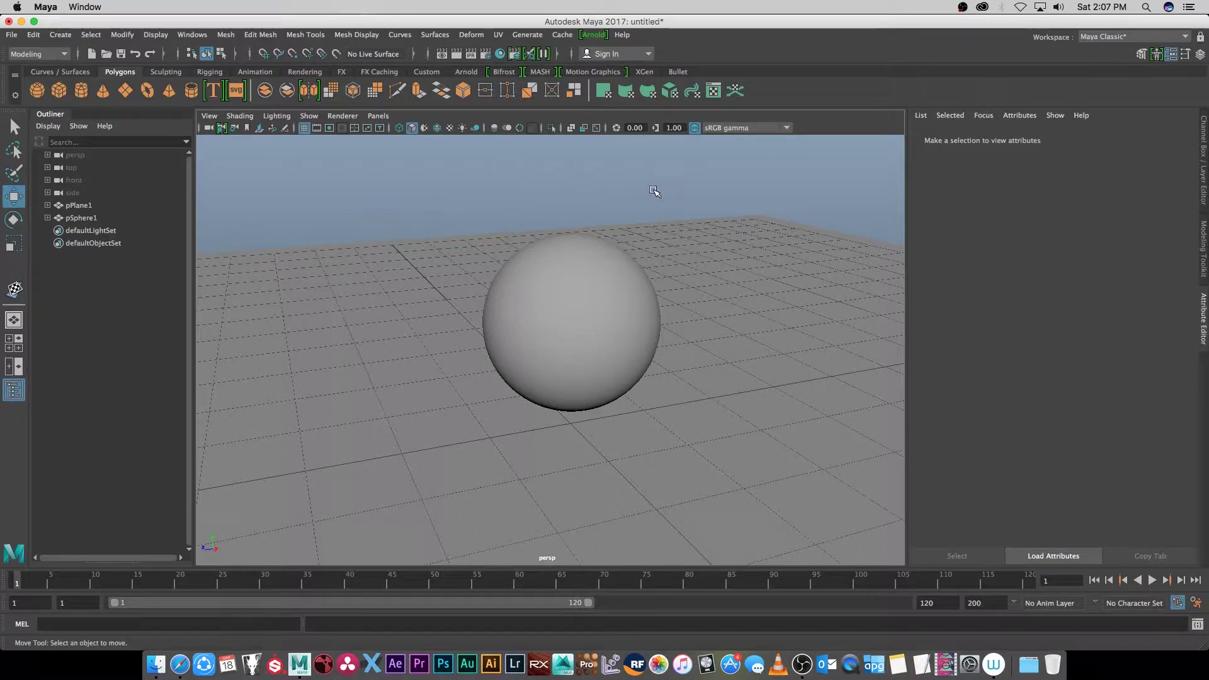
Add an Arnold area light beside the sphere, angle it toward the sphere, and scale it to 1.220.
click(466, 72)
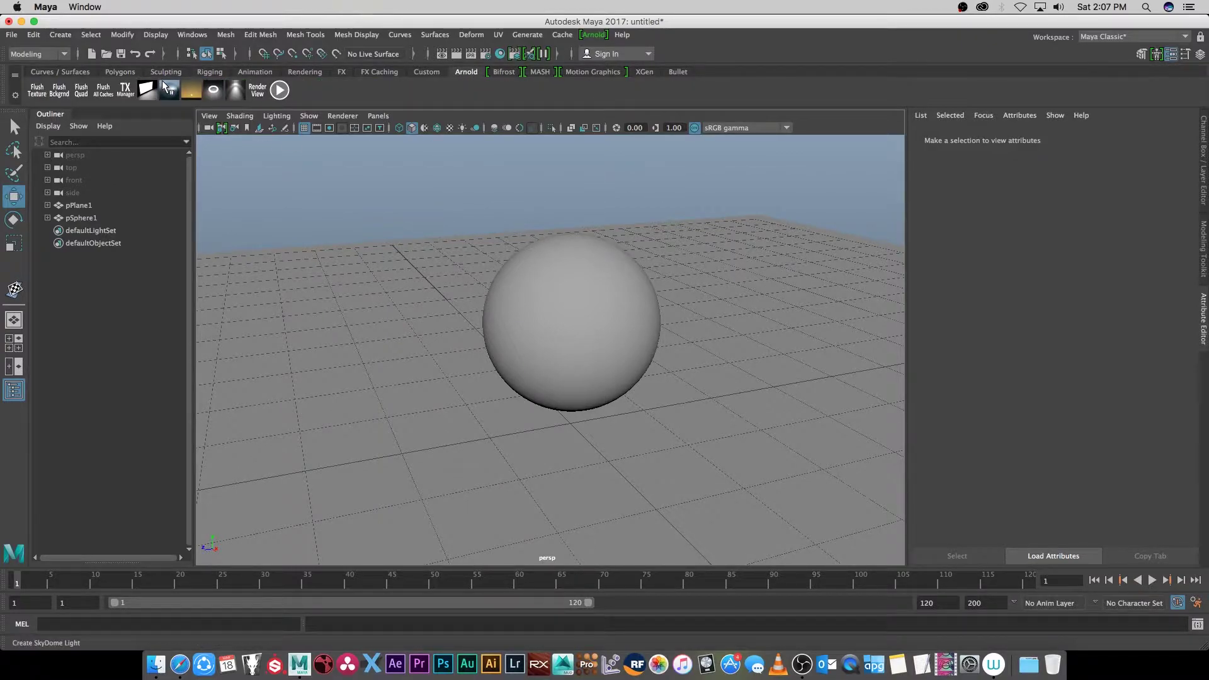
click(147, 89)
drag(581, 375, 405, 481)
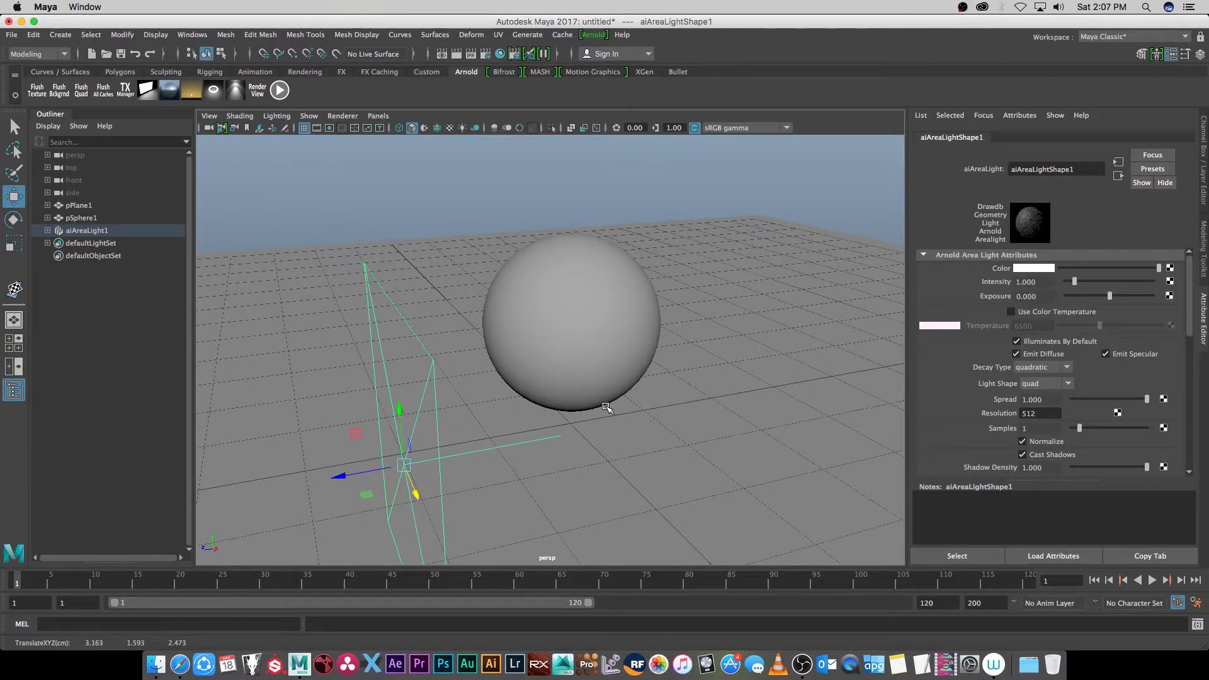
alt+right_drag(604, 405, 580, 307)
key(e)
drag(503, 437, 480, 322)
key(w)
key(e)
key(r)
drag(476, 367, 624, 325)
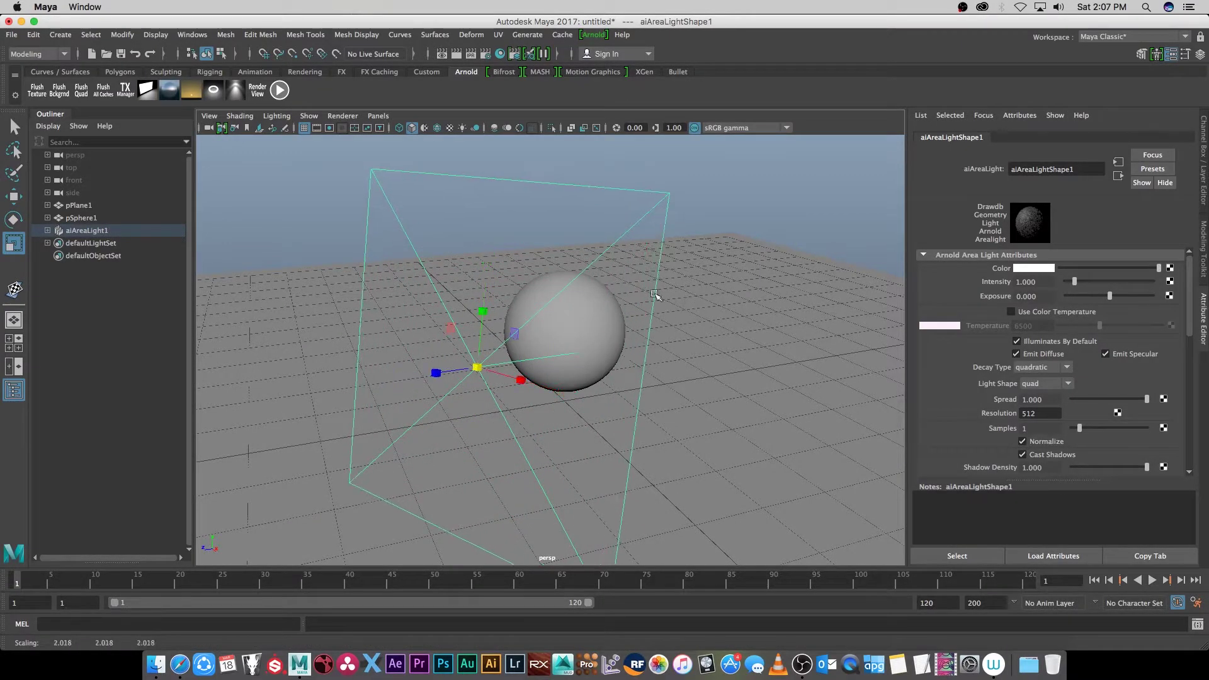
Render with Arnold, raise aiAreaLight1's exposure to 5 while watching the render, then close the preview.
click(593, 35)
click(607, 57)
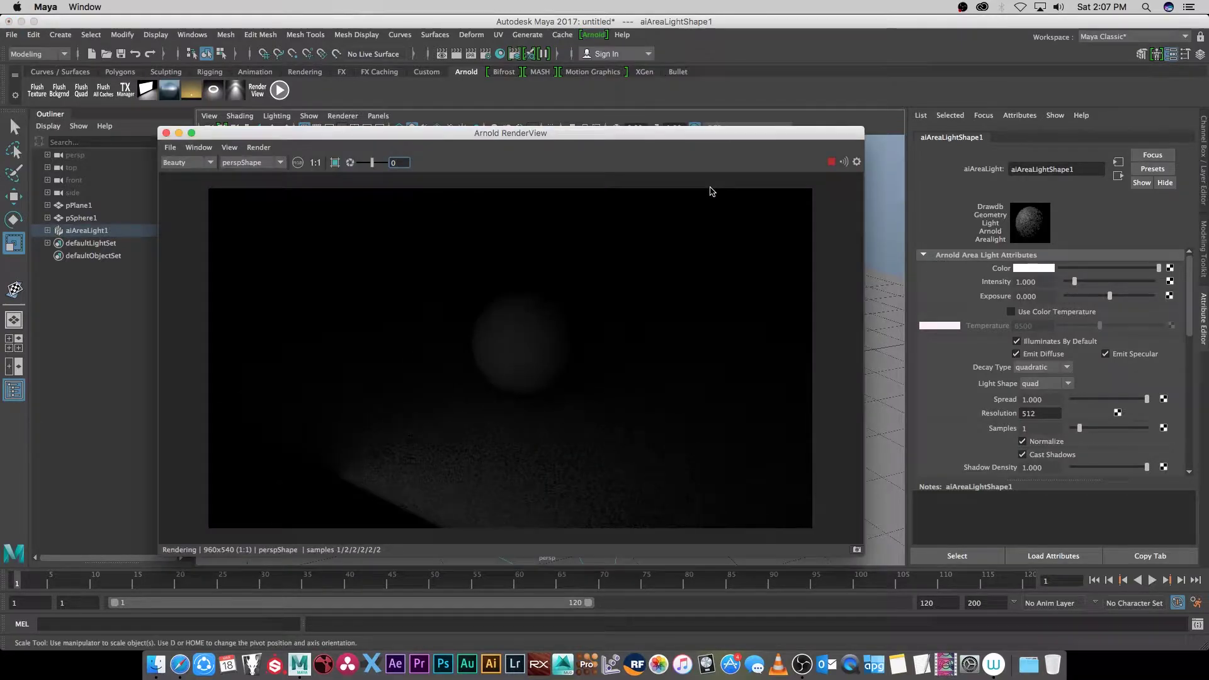
drag(664, 135, 688, 117)
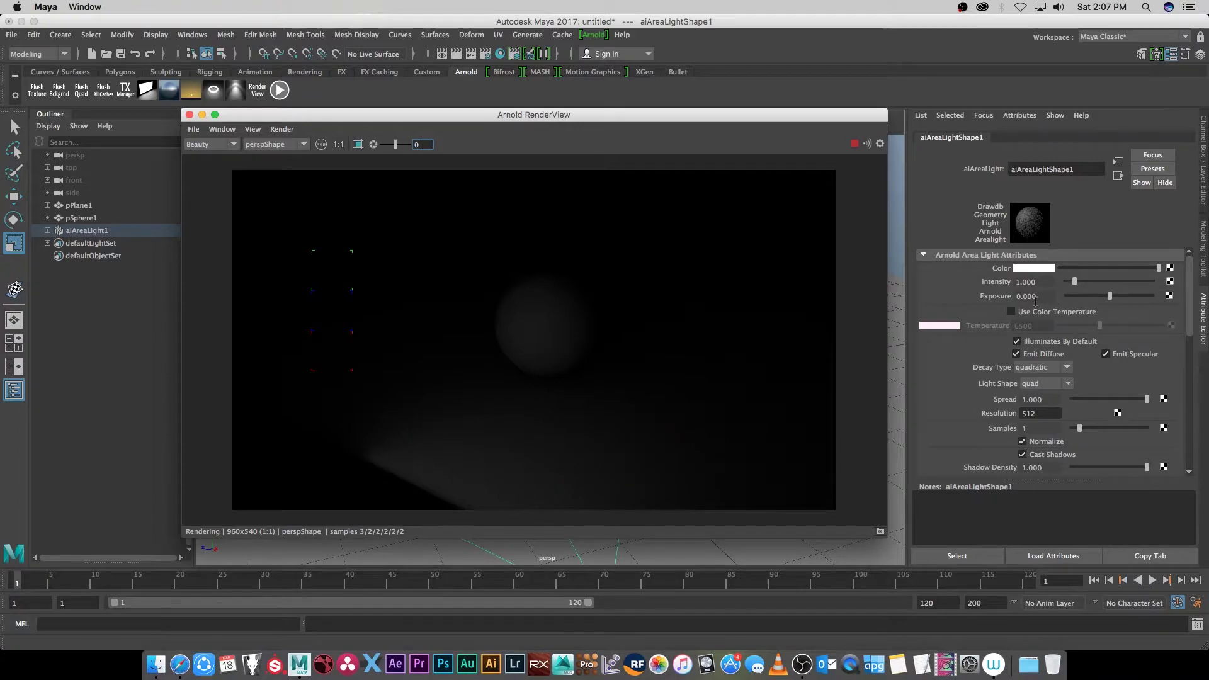
drag(1115, 298, 1154, 296)
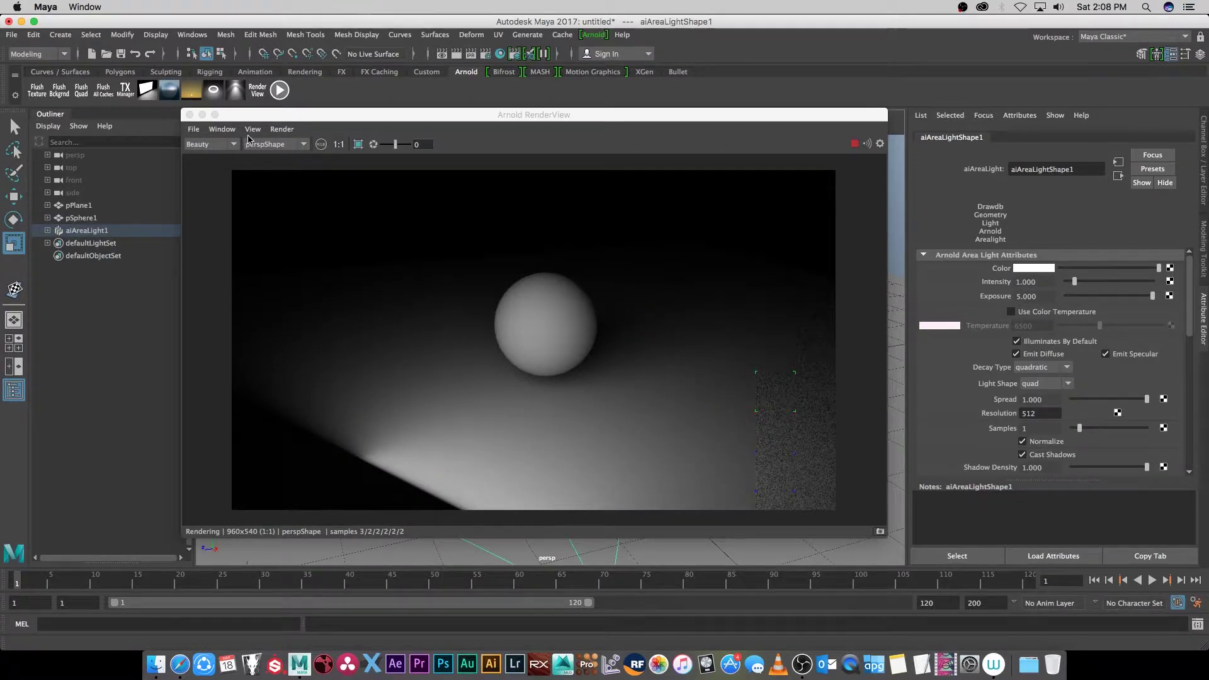
click(189, 115)
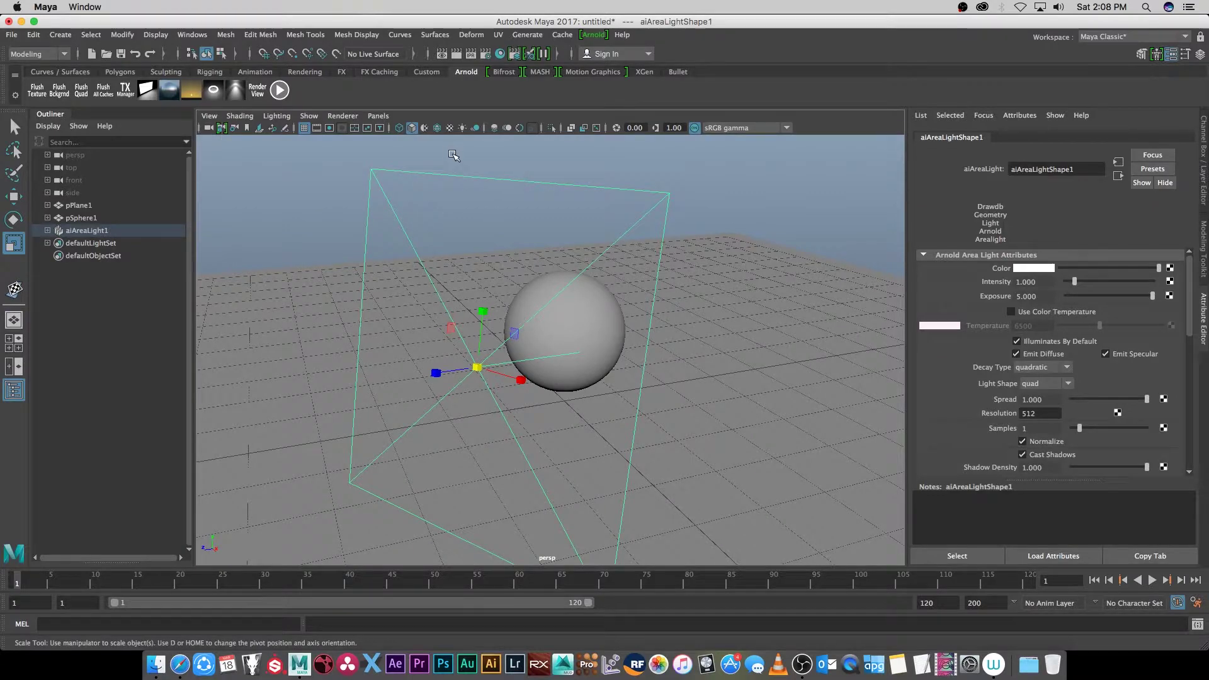
In Hypershade, create an Arnold aiStandard material named Floor.
click(502, 54)
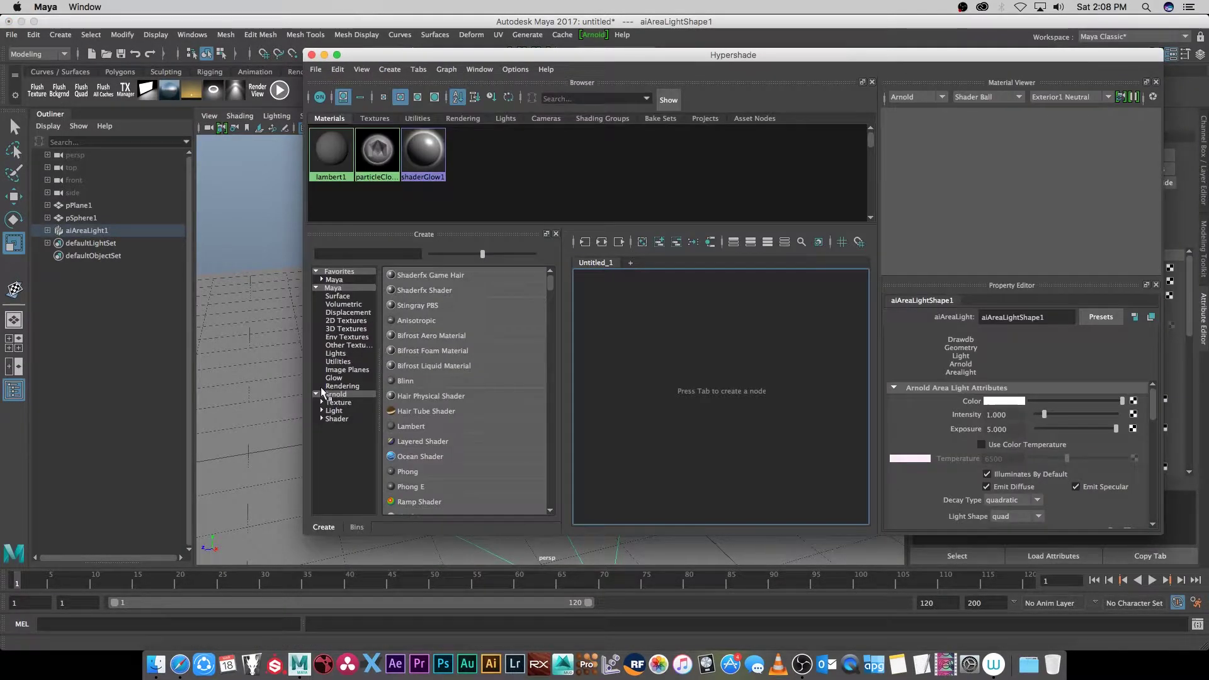
click(322, 419)
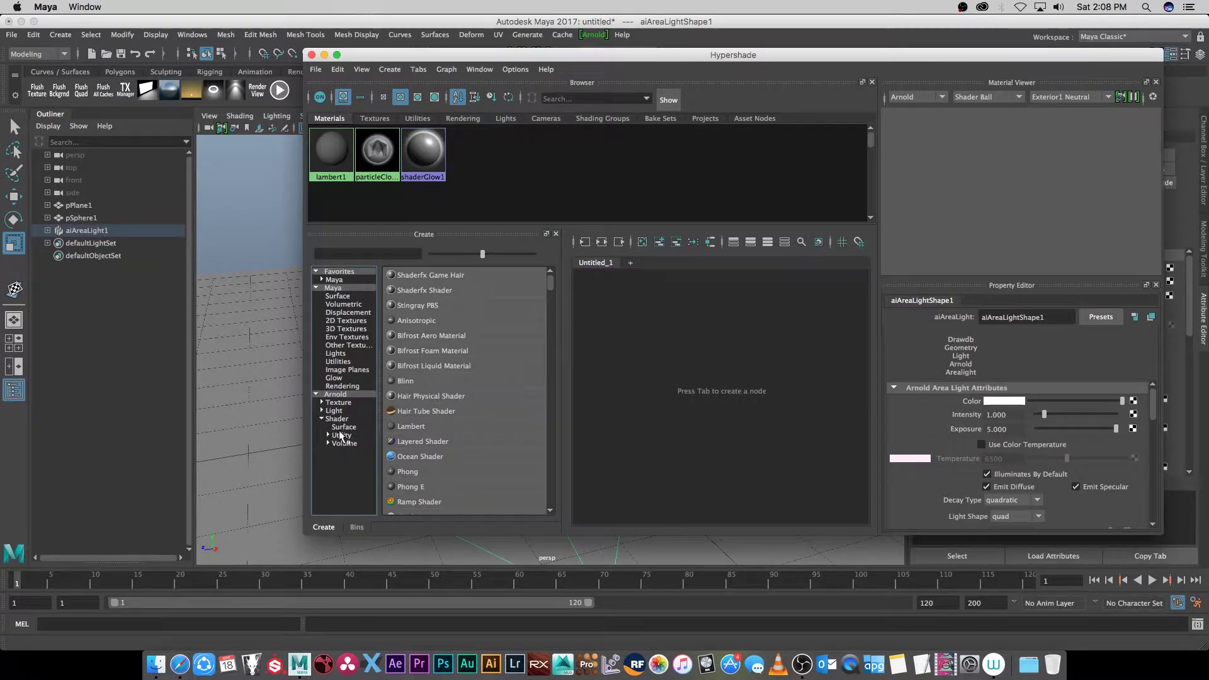
click(344, 427)
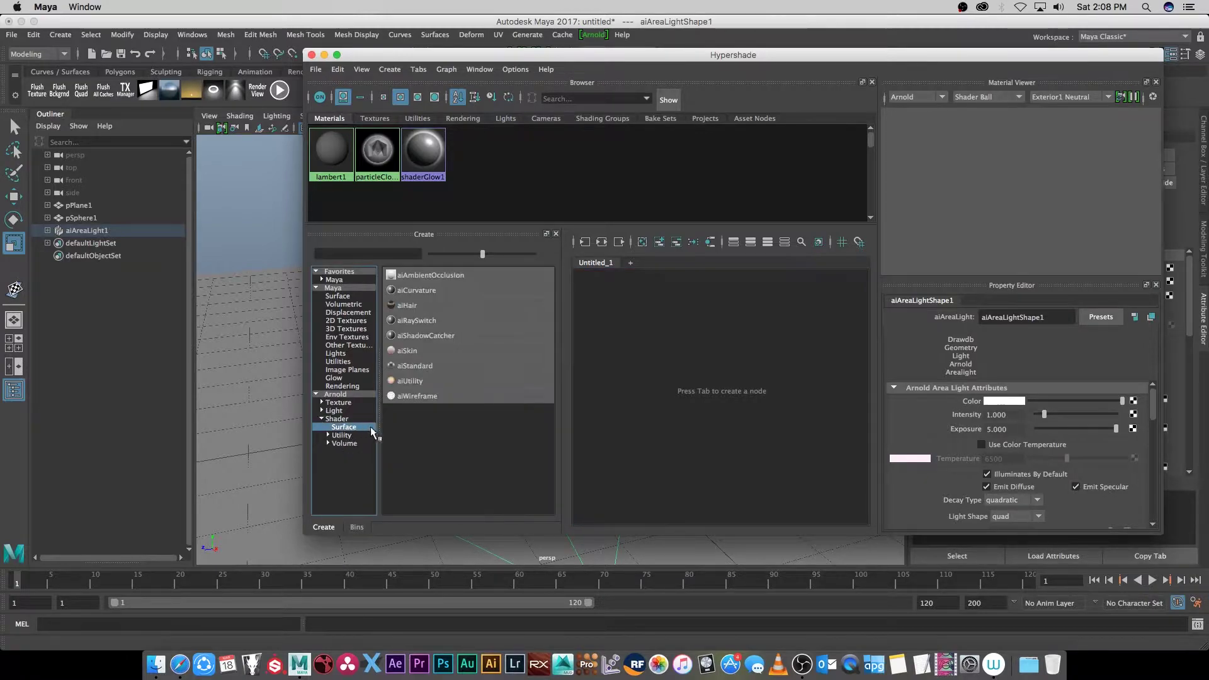
click(413, 366)
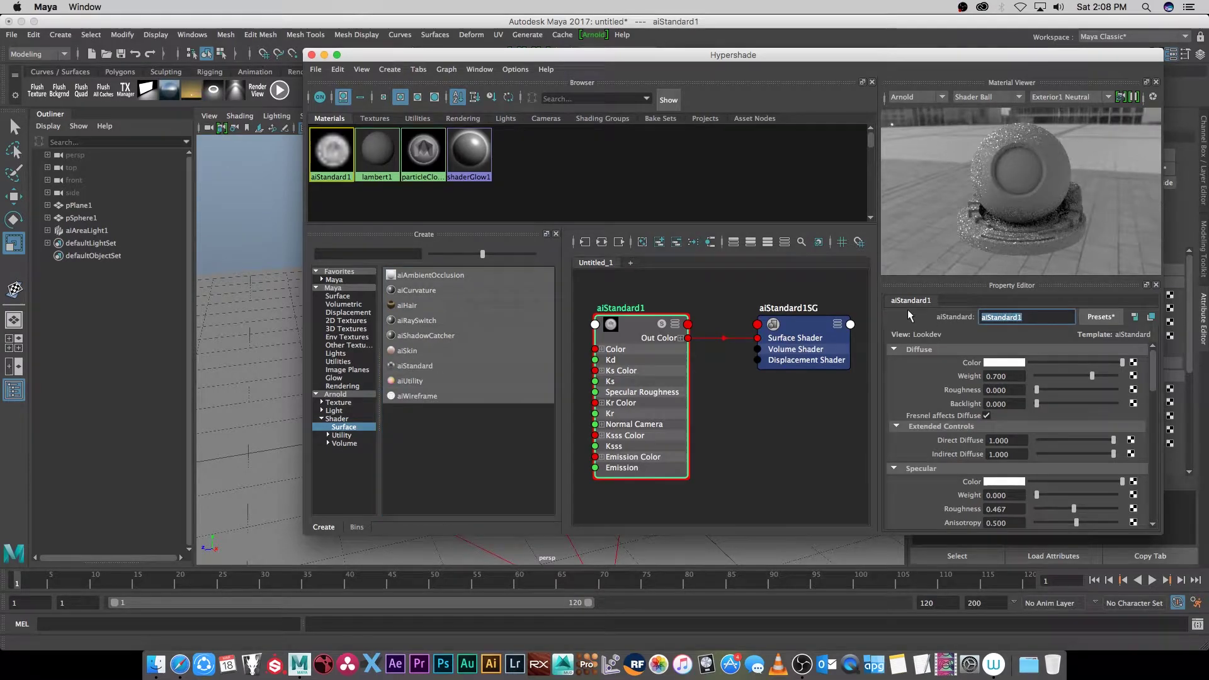
text(Floor)
key(Return)
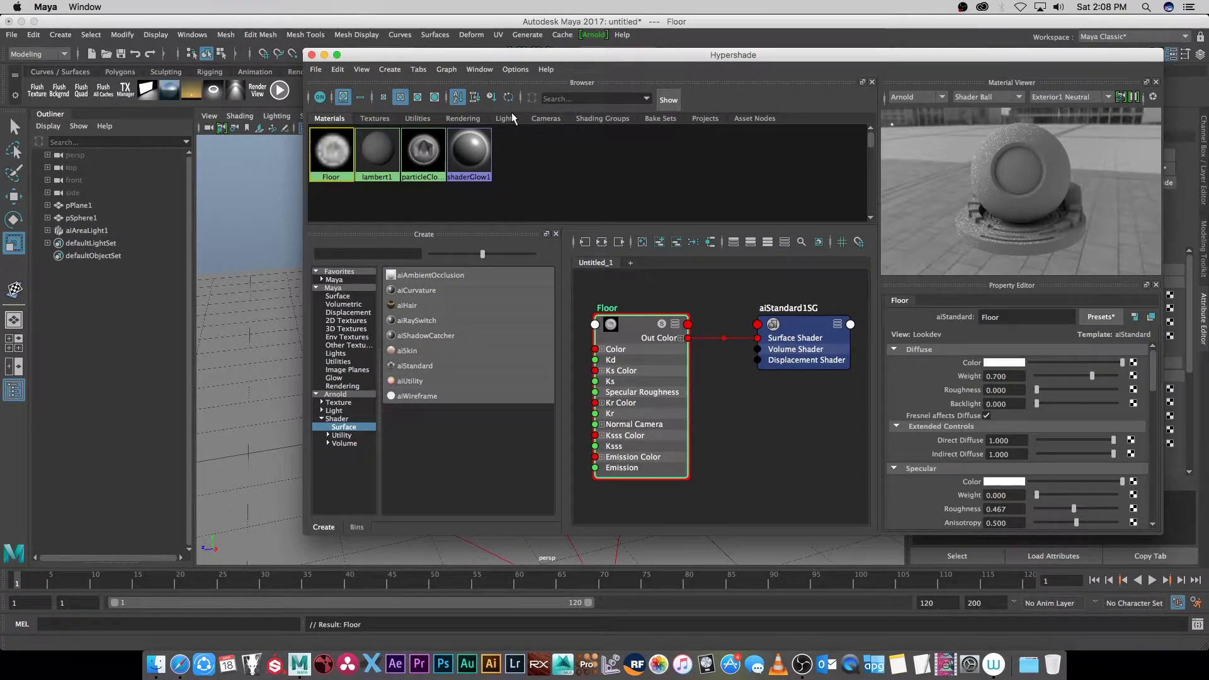
Apply the Floor material to pPlane1 and clear the node graph.
drag(447, 56, 618, 57)
mouse_move(489, 148)
middle_down()
mouse_move(507, 157)
mouse_move(300, 335)
mouse_move(309, 325)
middle_up()
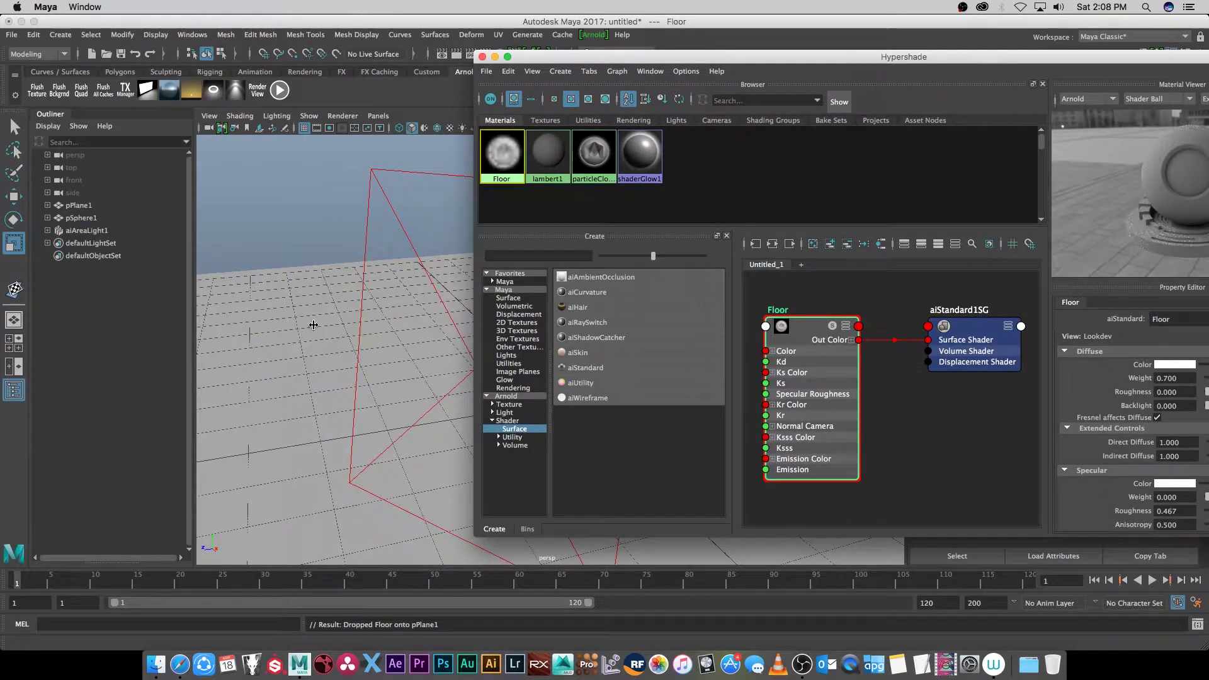
drag(630, 56, 570, 52)
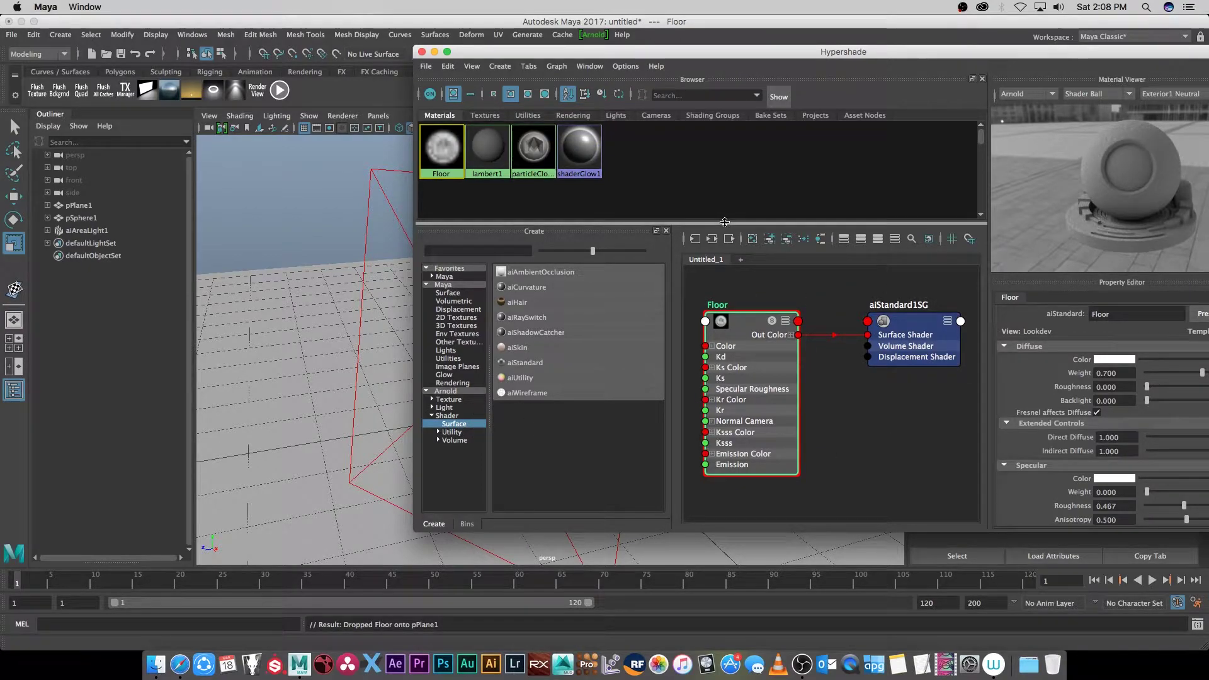
click(753, 240)
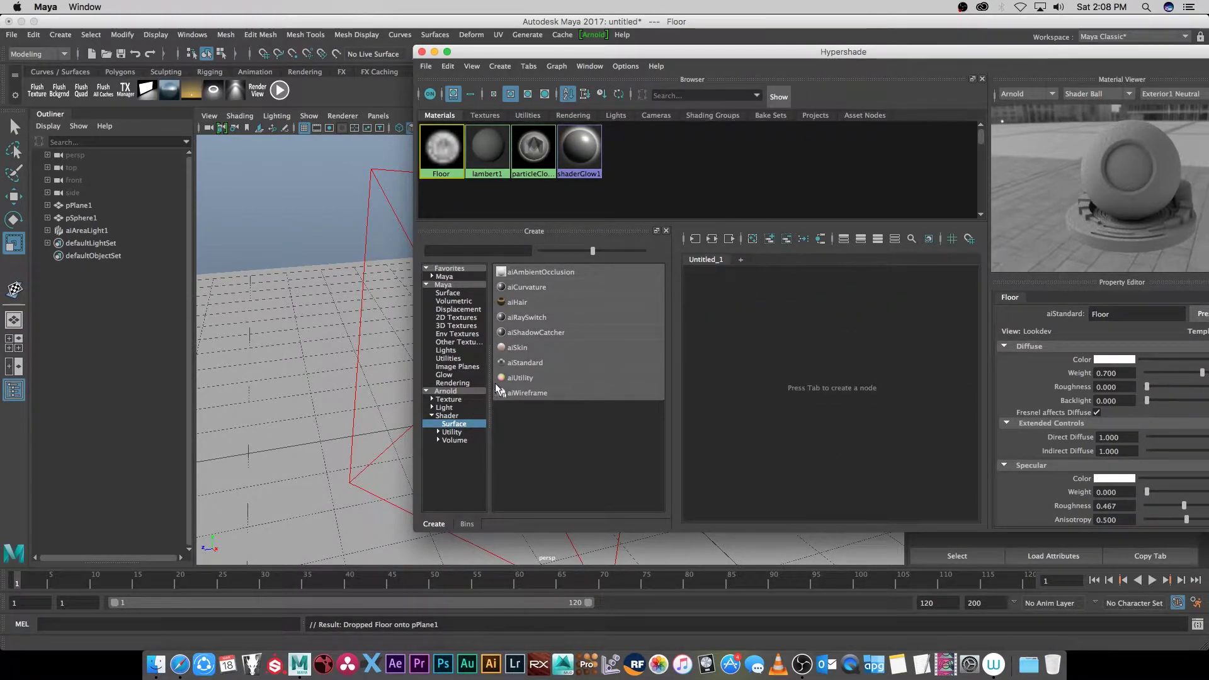
Create a second aiStandard material named Reflect.
click(526, 363)
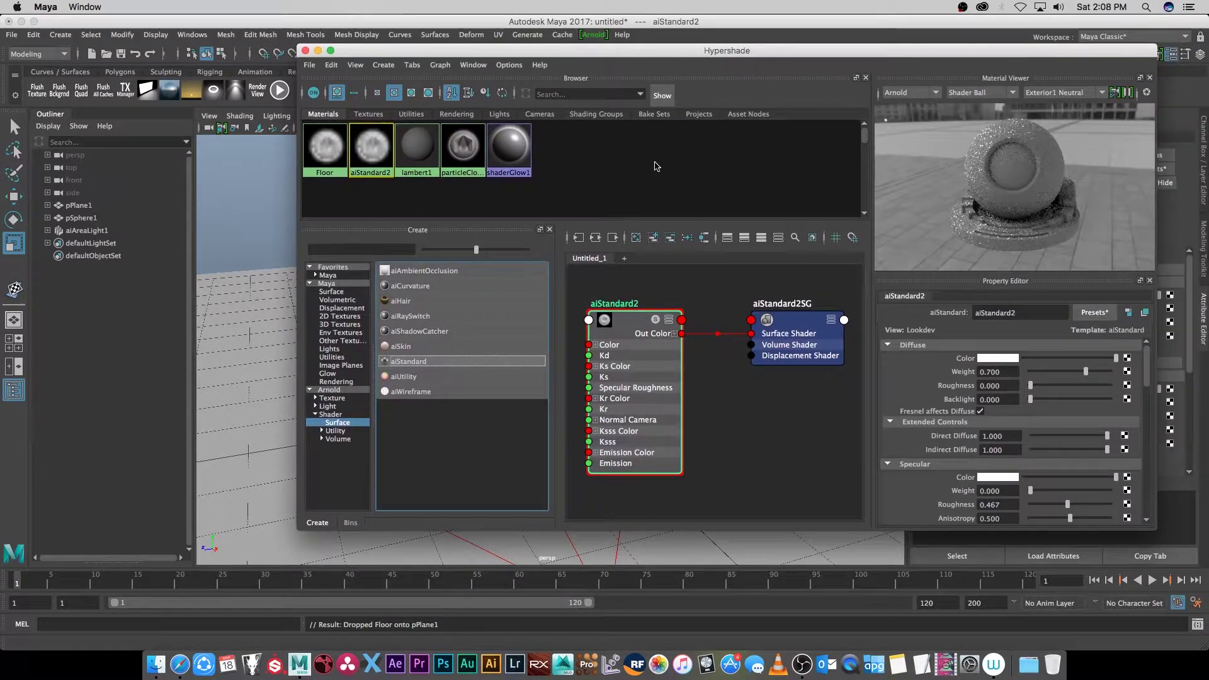
click(1008, 312)
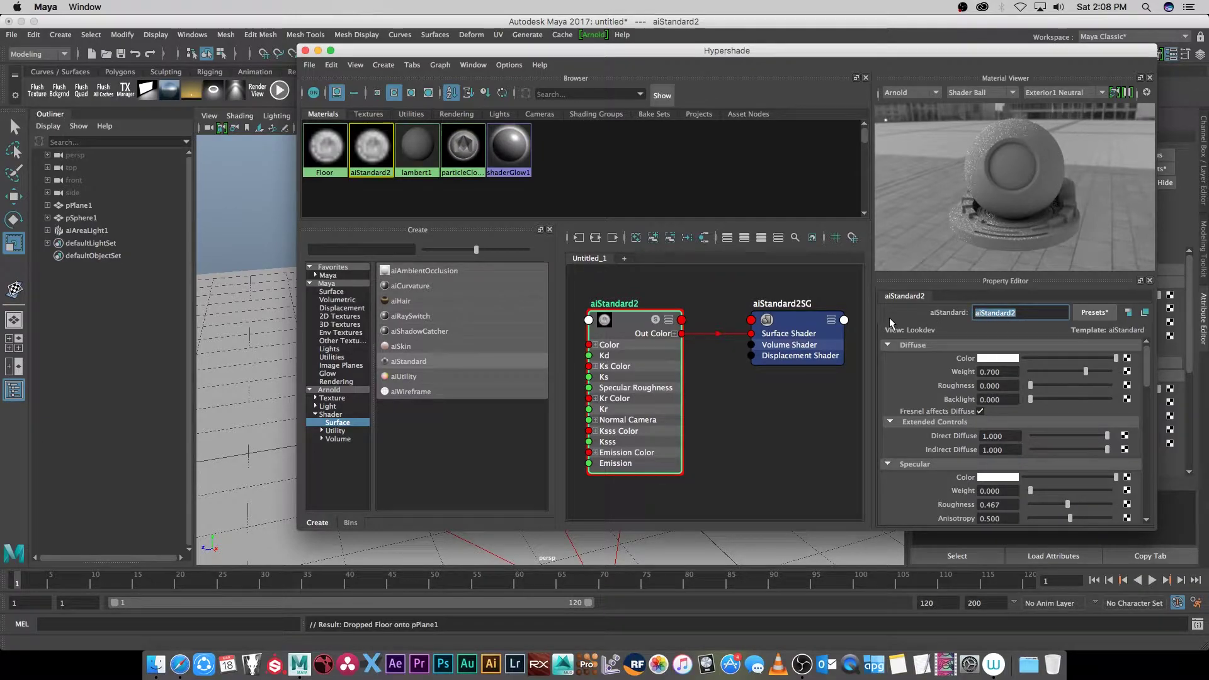
text(Reflect)
key(Return)
Give Reflect specular weight 1, roughness 0 and diffuse weight 0.160, and apply it to pSphere1.
drag(1146, 357, 1145, 403)
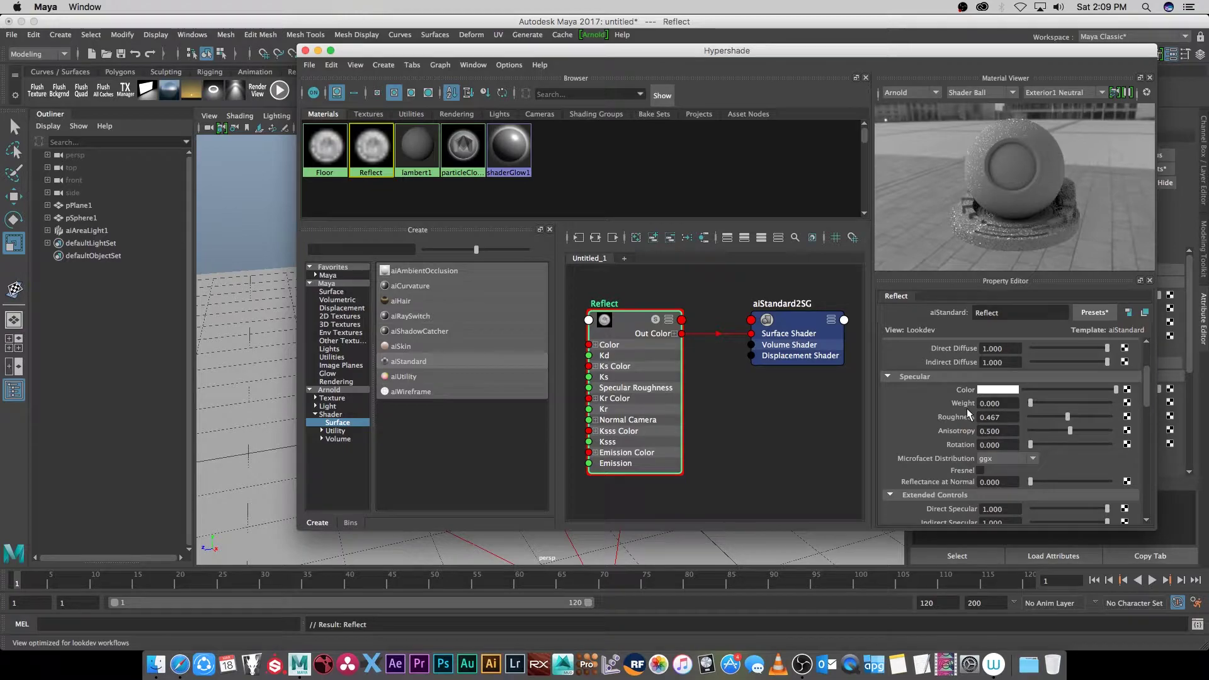
drag(1031, 403, 1137, 387)
drag(1069, 435, 1032, 435)
drag(1145, 397, 1043, 364)
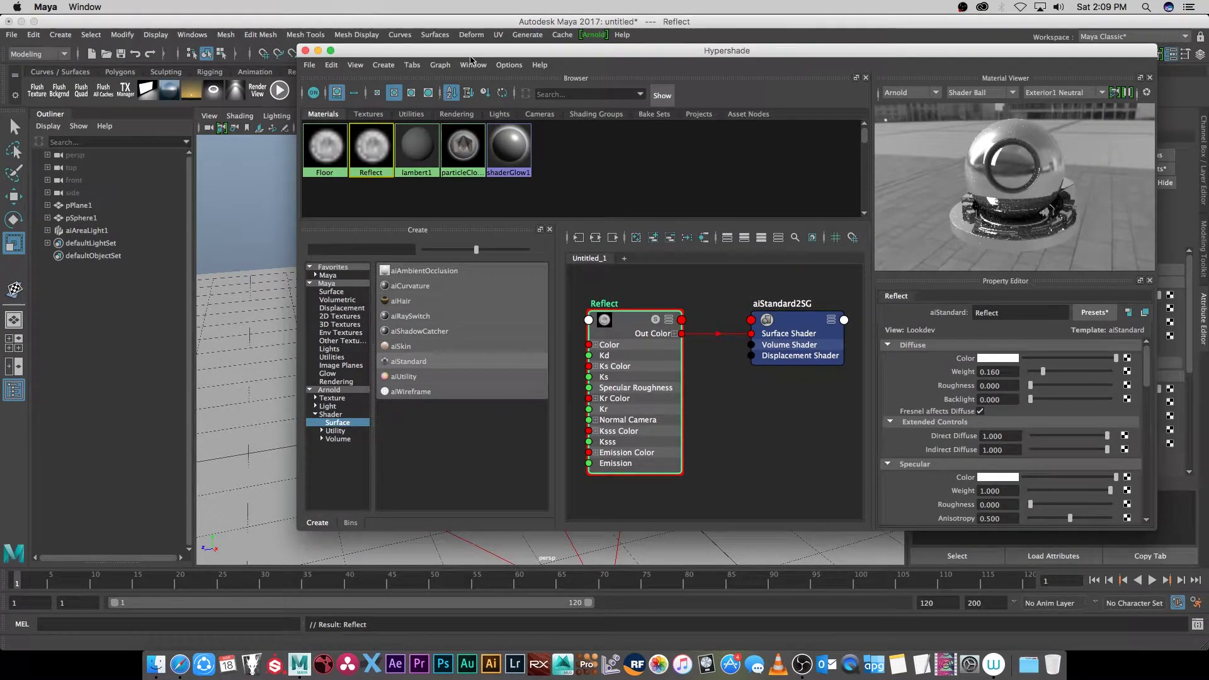
drag(471, 56, 874, 87)
middle_drag(767, 193, 580, 315)
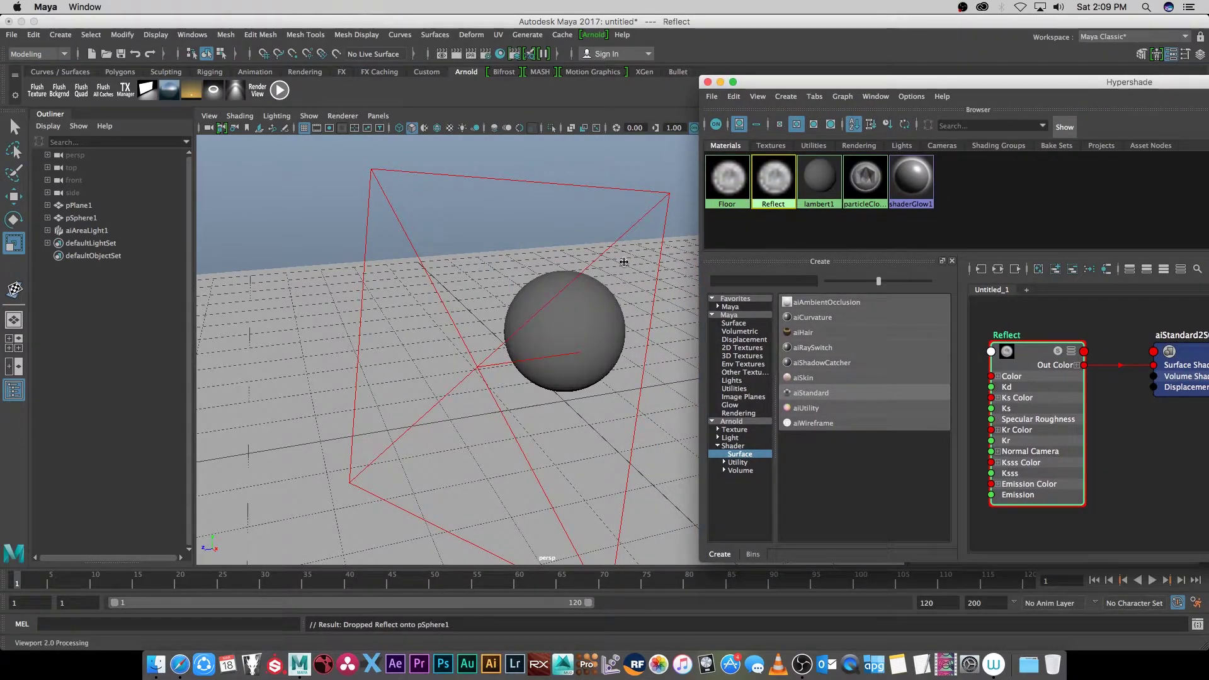
click(593, 35)
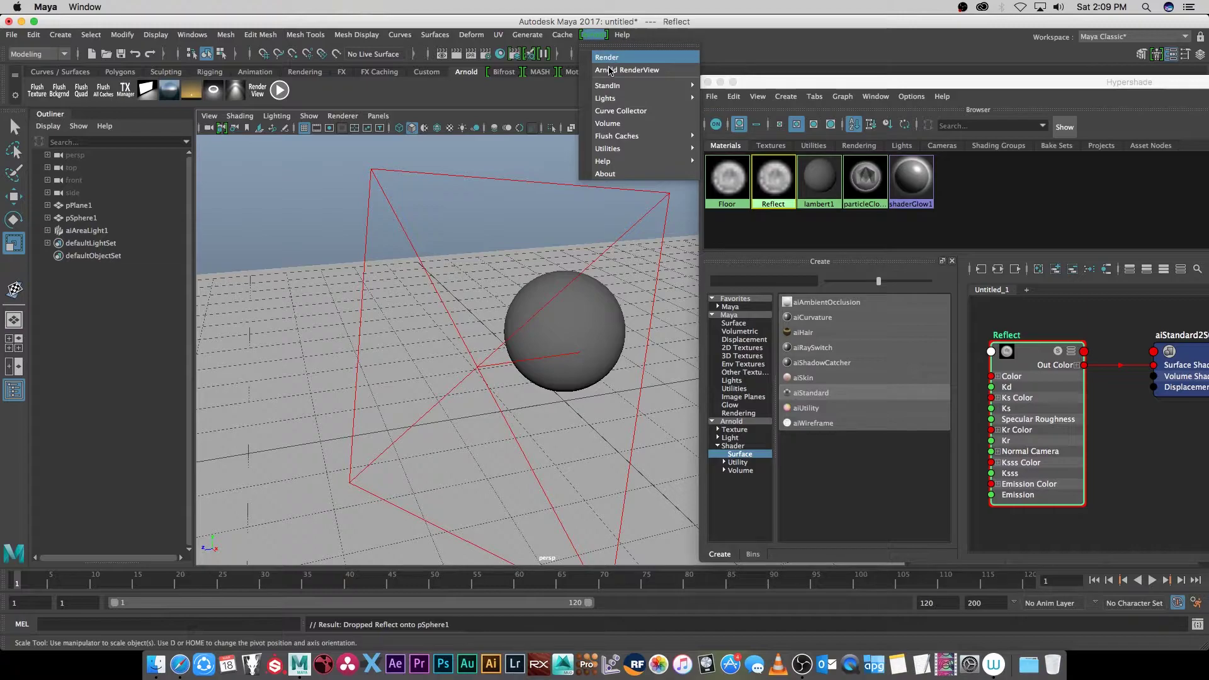
click(624, 70)
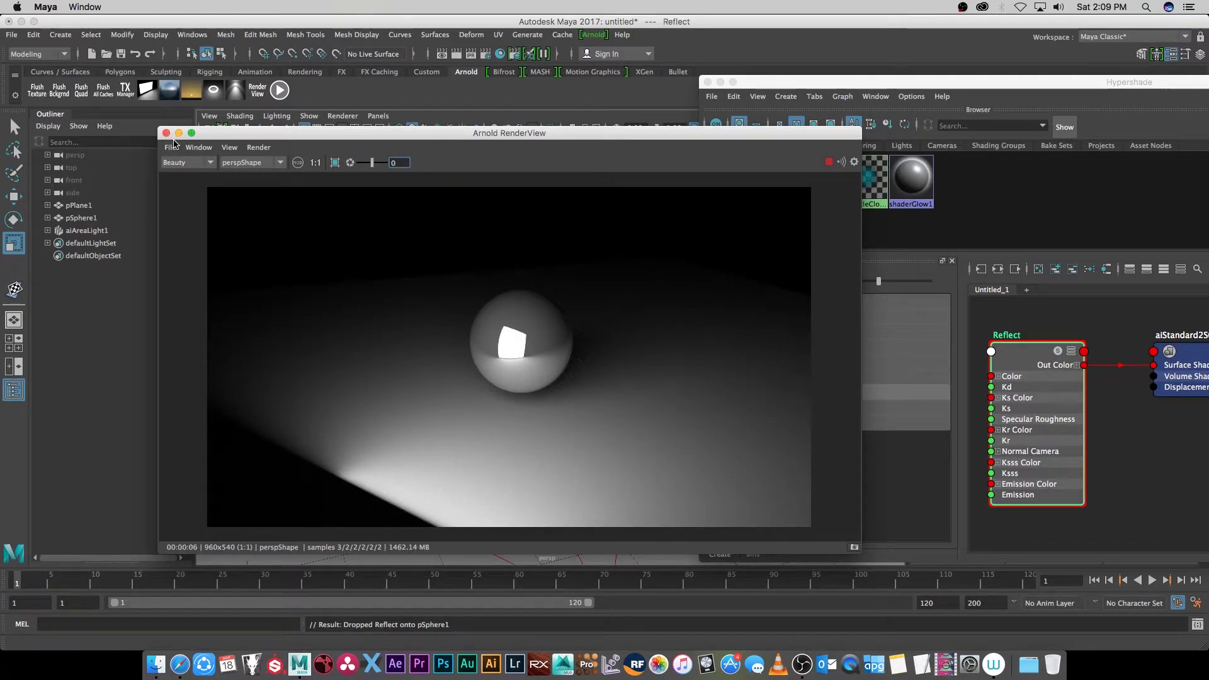
click(166, 133)
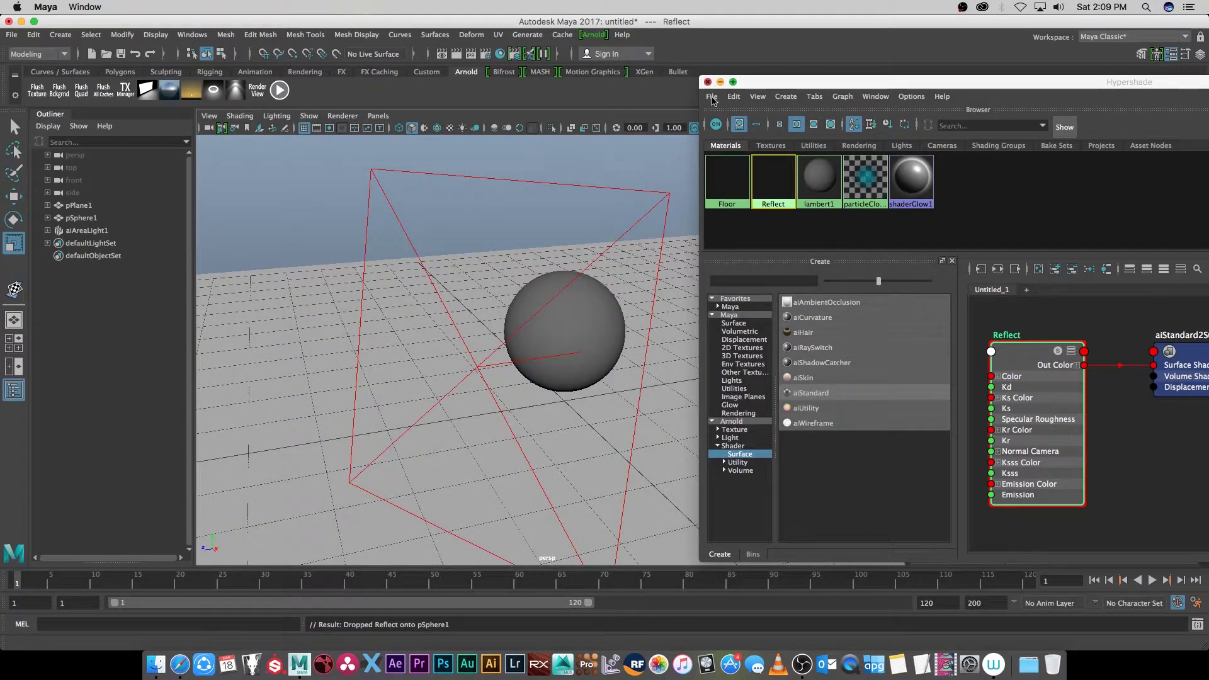
Close Hypershade, add an Arnold skydome light, and bring up the render-node chooser for its colour map.
click(708, 82)
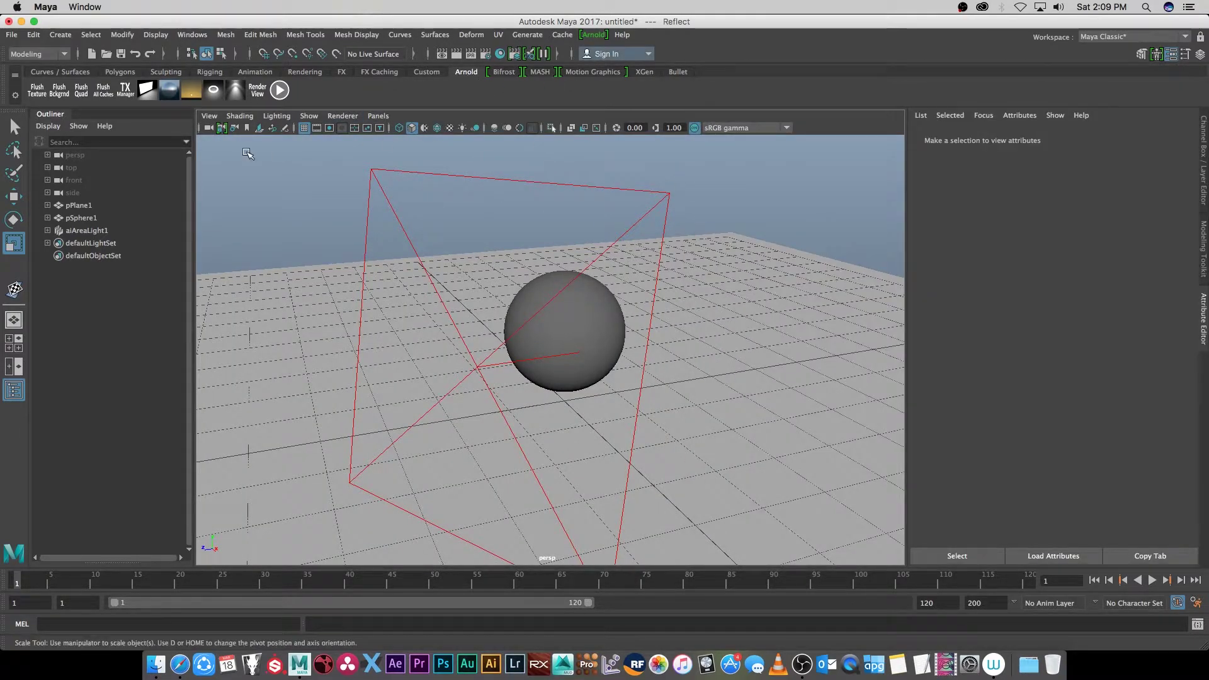
click(176, 93)
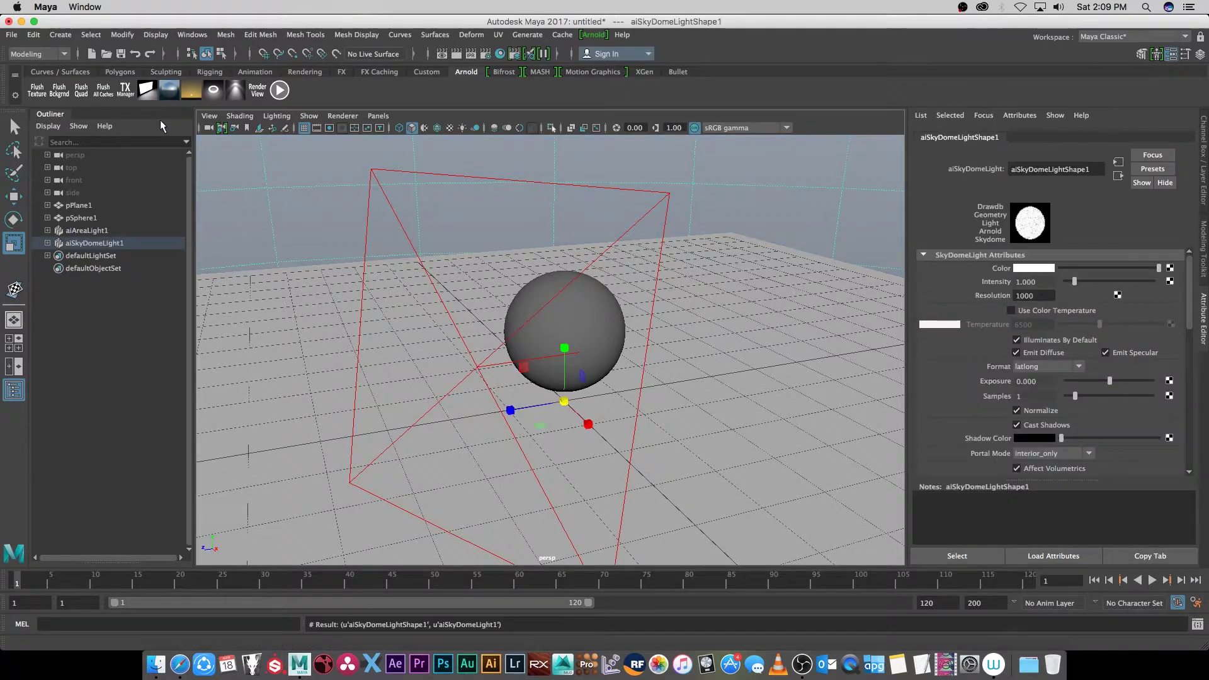
scroll(619, 320, down, 15)
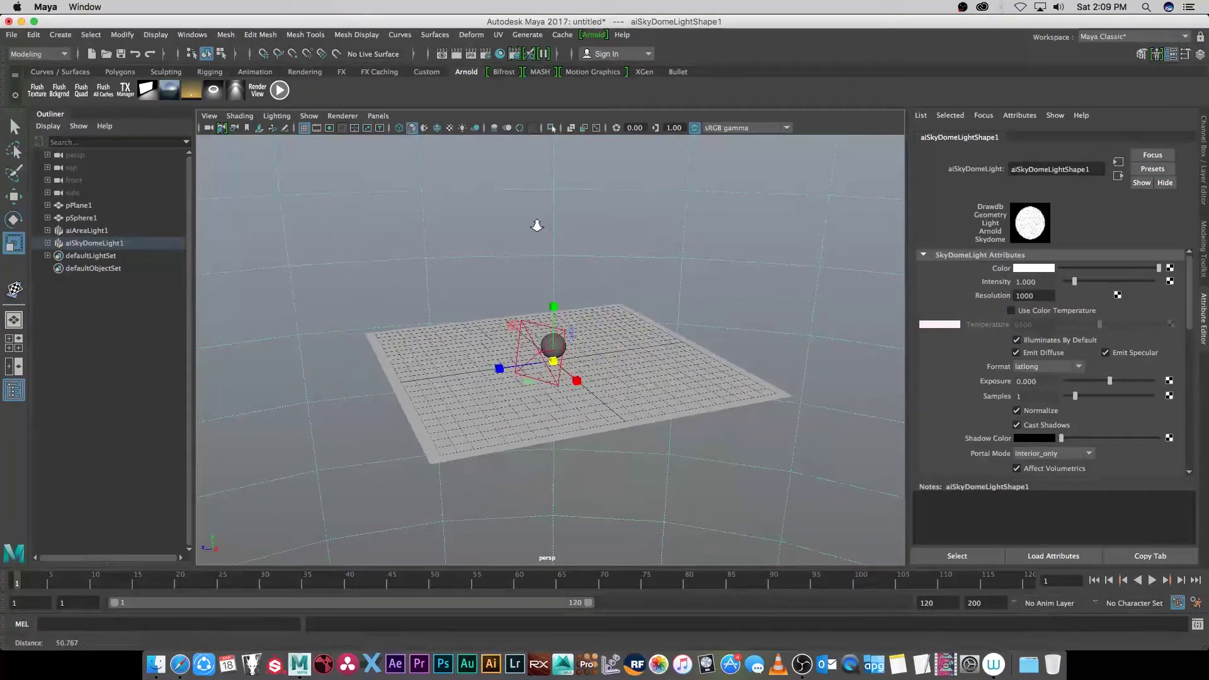
alt+drag(619, 320, 652, 282)
scroll(652, 283, up, 20)
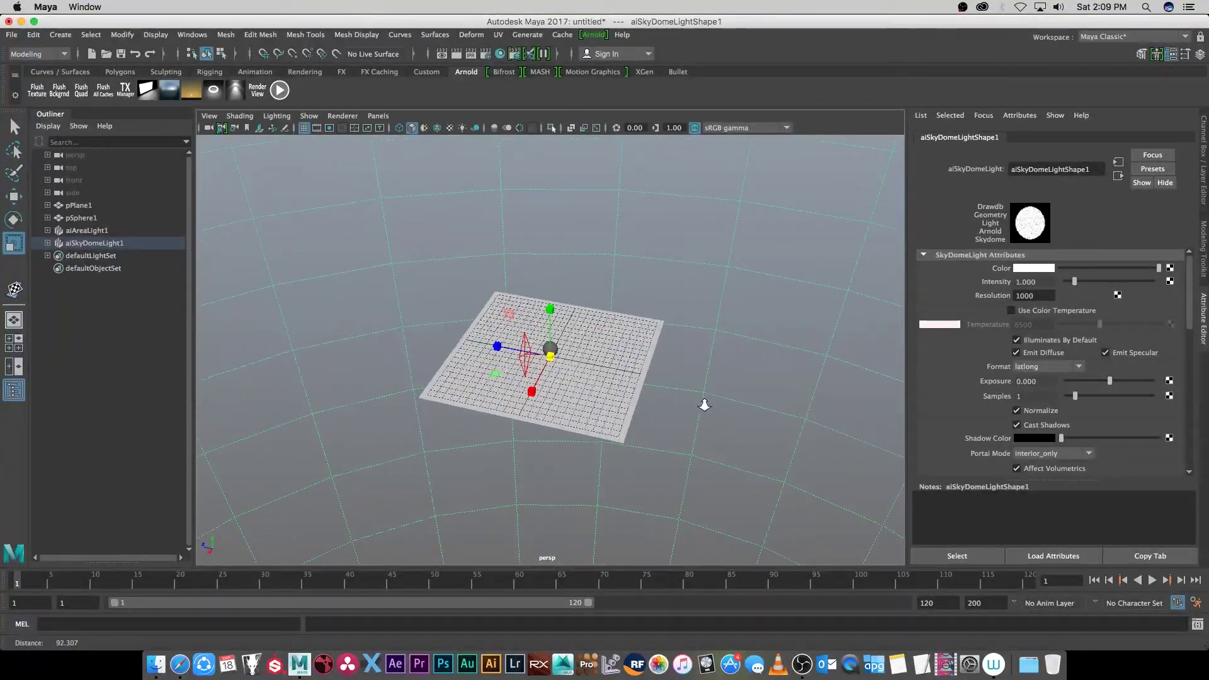
alt+drag(653, 359, 637, 330)
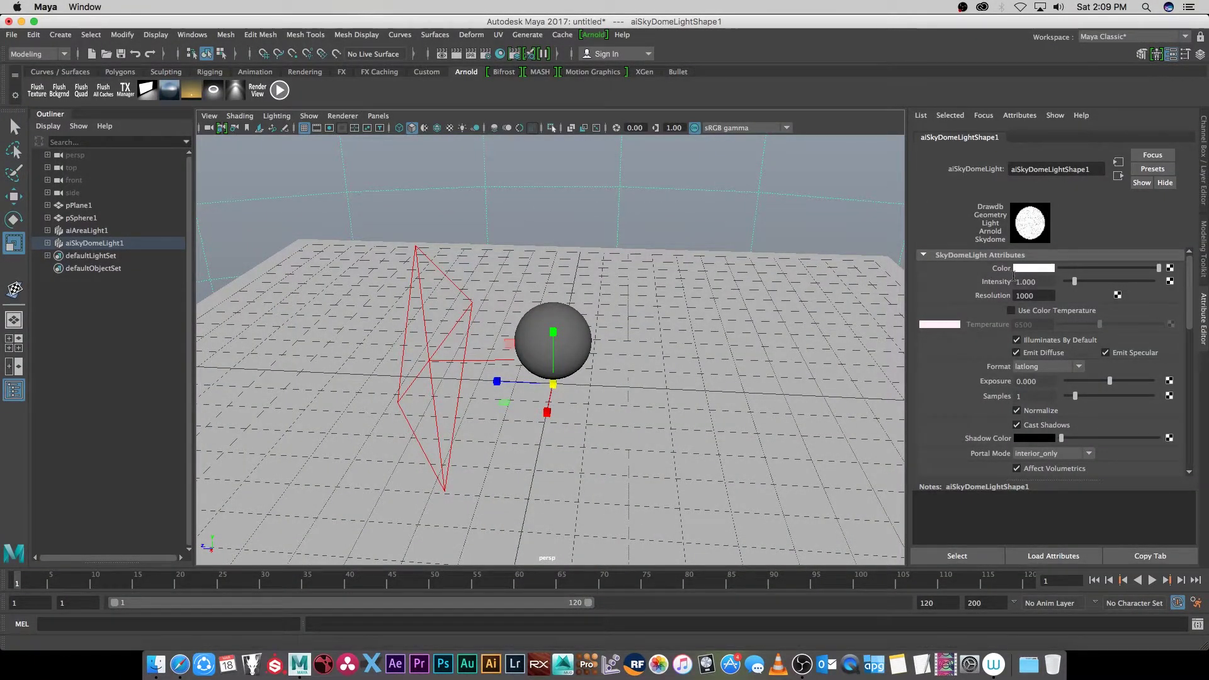
click(1170, 269)
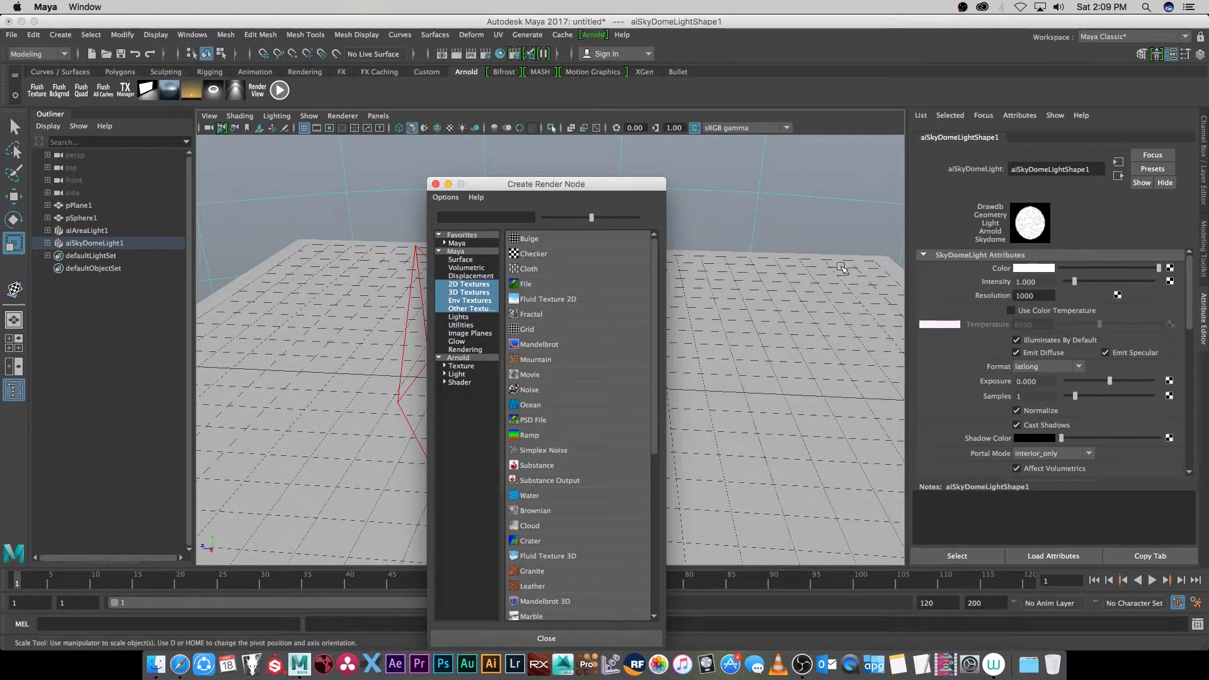
Map a file texture loading hdrmaps_com_free_064_Ref.exr from the Tutorial - Maya HDRI Reflection folder to the dome colour.
click(526, 284)
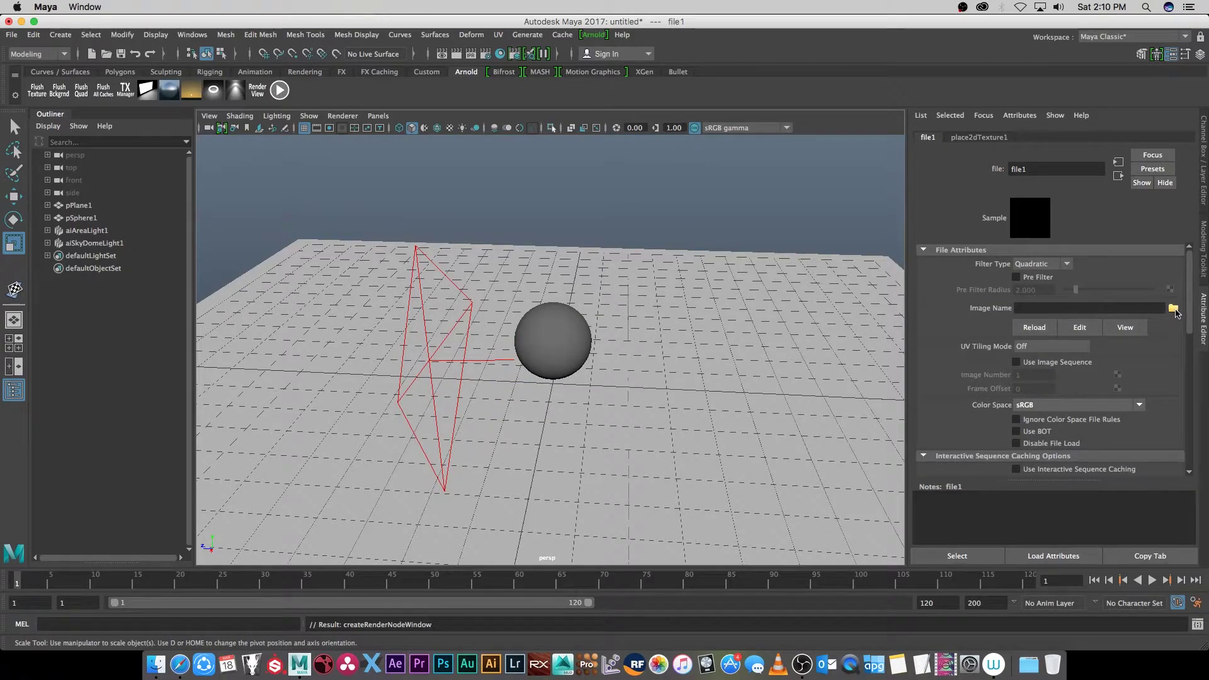
click(1174, 310)
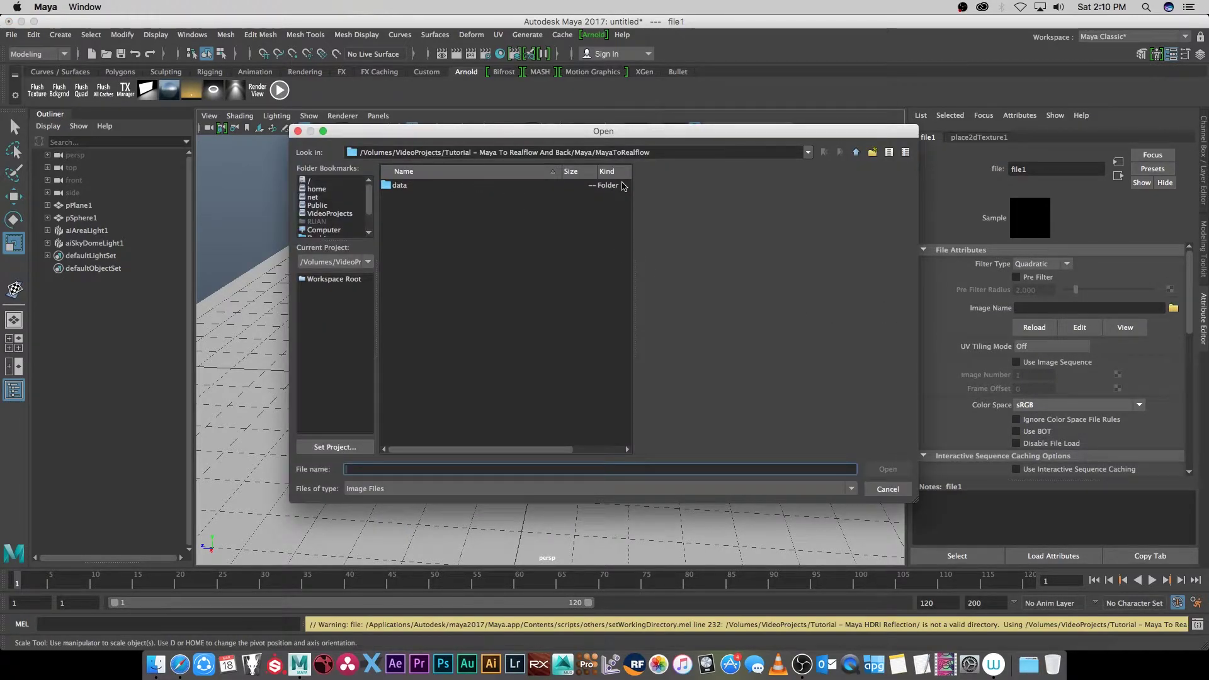
click(807, 153)
click(484, 189)
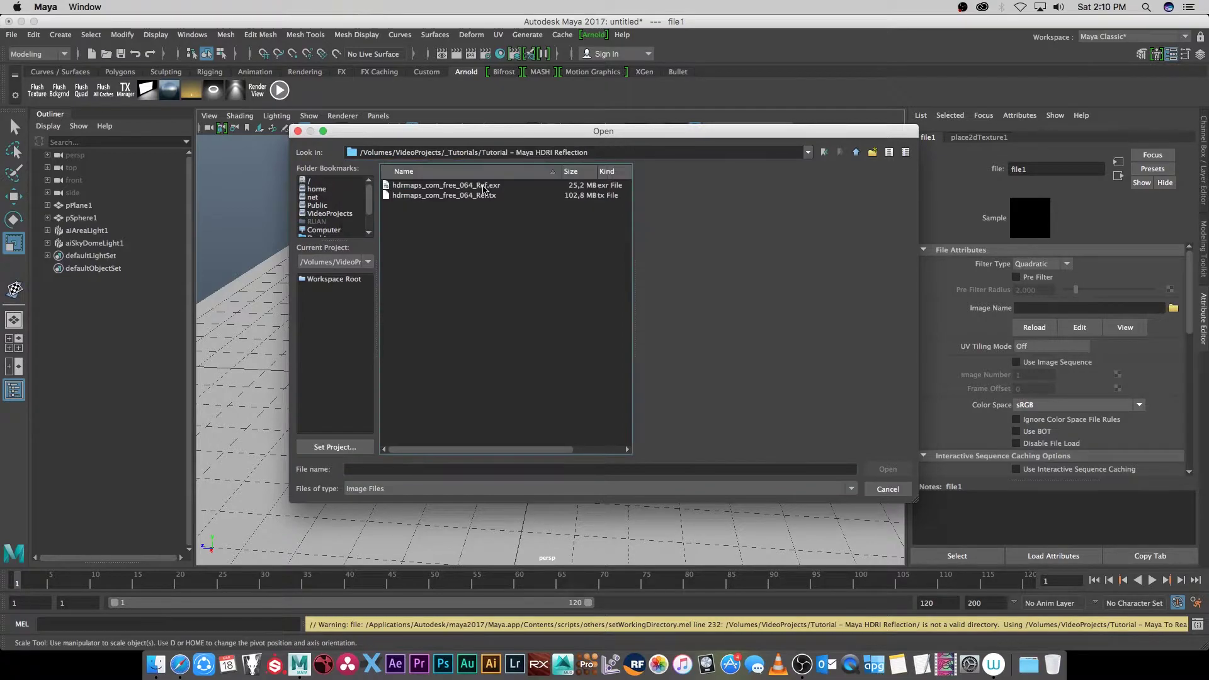
click(397, 187)
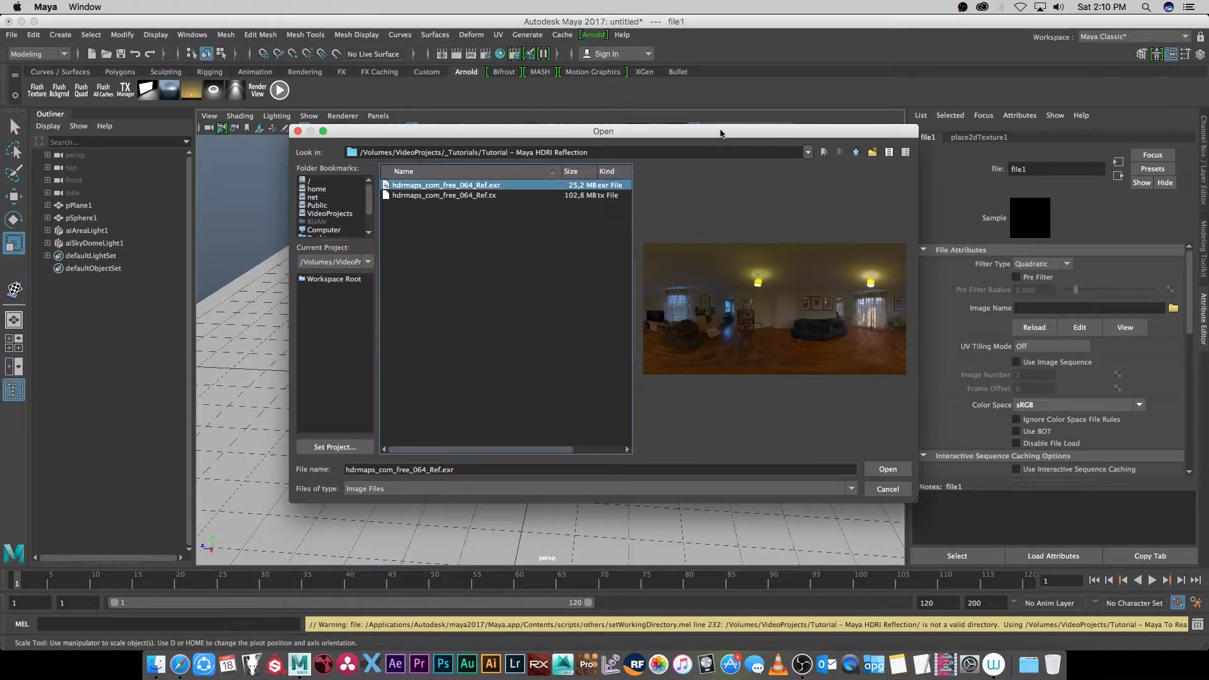
drag(819, 131, 693, 96)
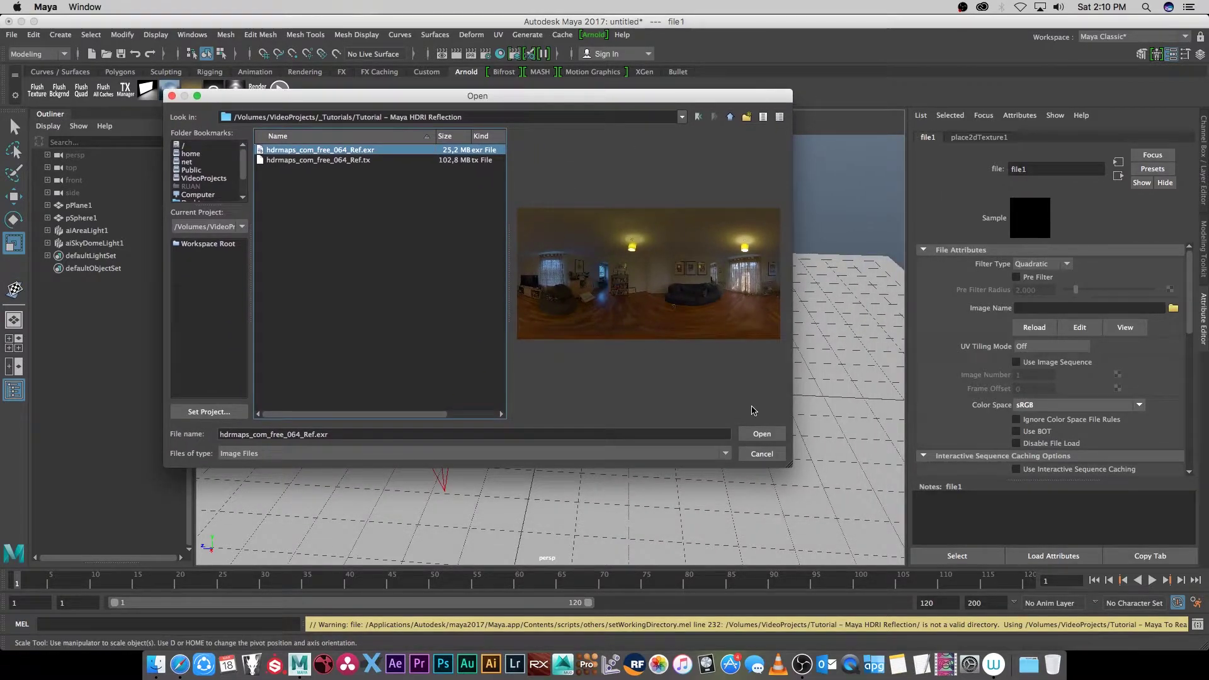
click(762, 434)
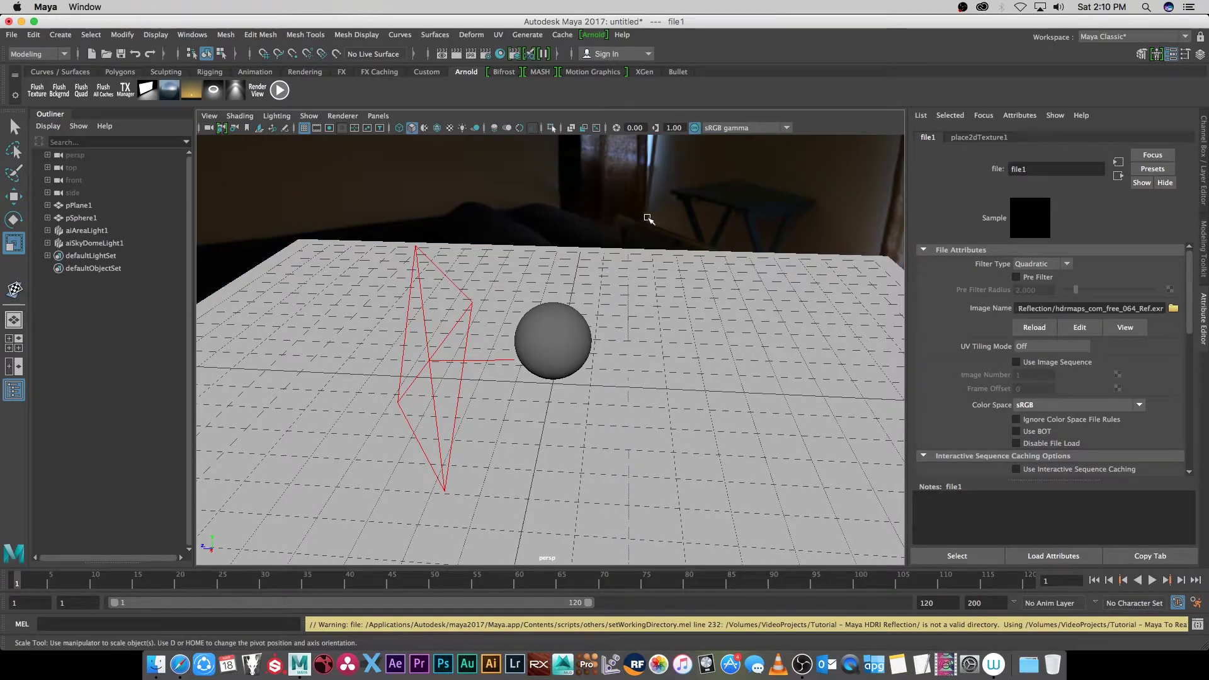
Move the view in close to the sphere against the HDRI room and select aiSkyDomeLight1 in the Outliner.
alt+right_drag(649, 219, 666, 330)
alt+drag(665, 330, 640, 372)
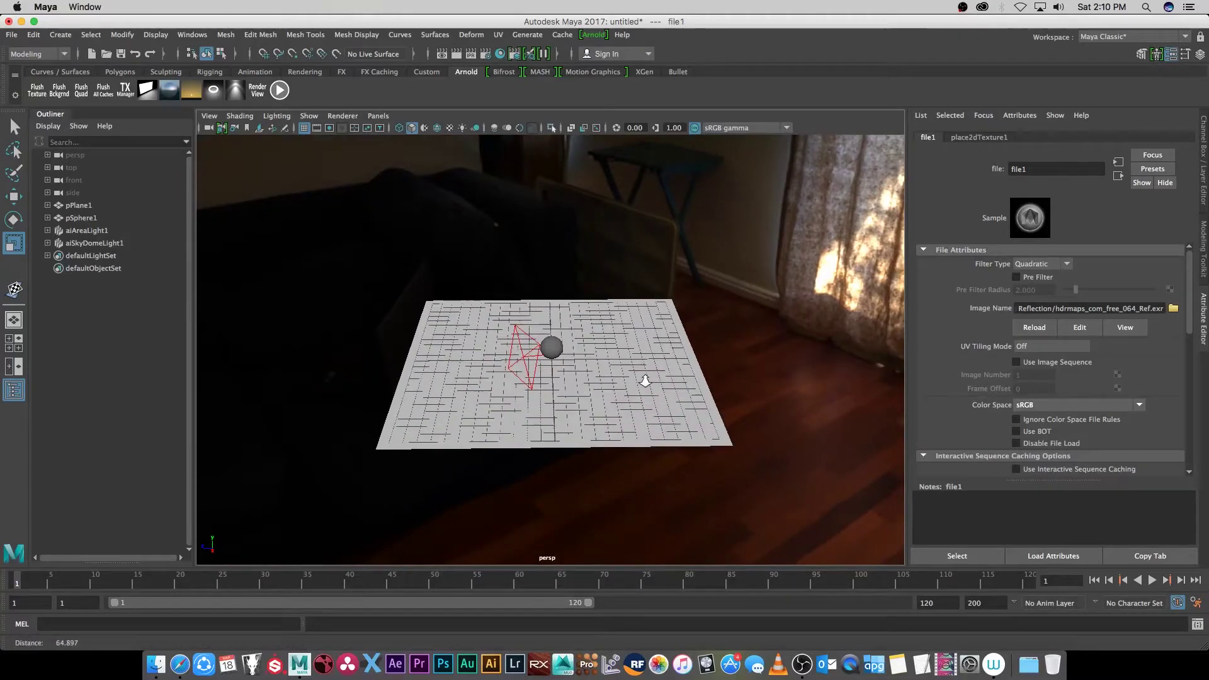
alt+right_drag(640, 372, 777, 410)
alt+drag(777, 409, 702, 311)
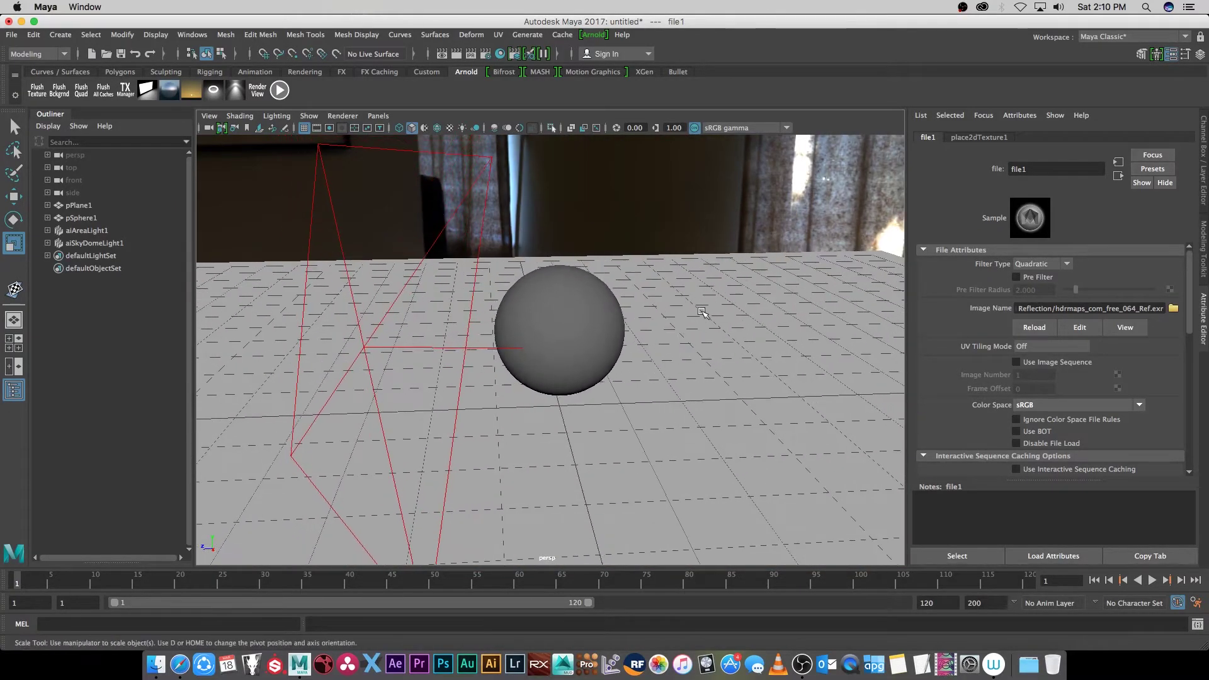
click(91, 242)
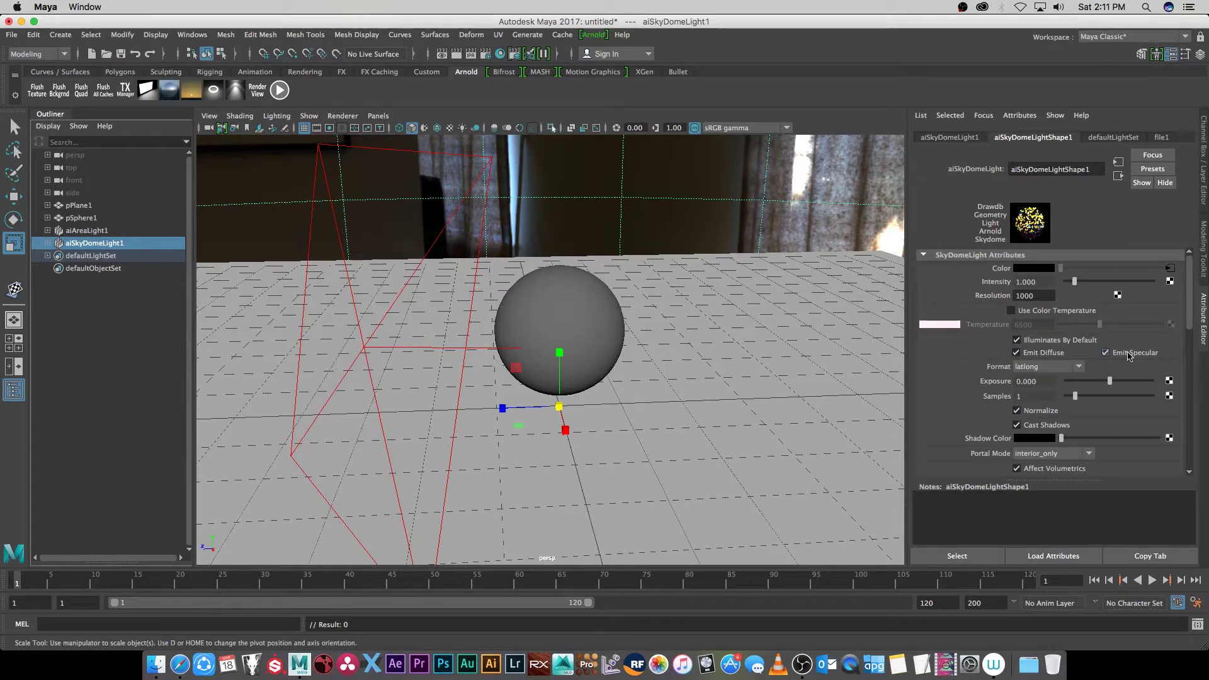
Turn off Emit Diffuse on the sky dome light and check a test Arnold render.
click(1018, 354)
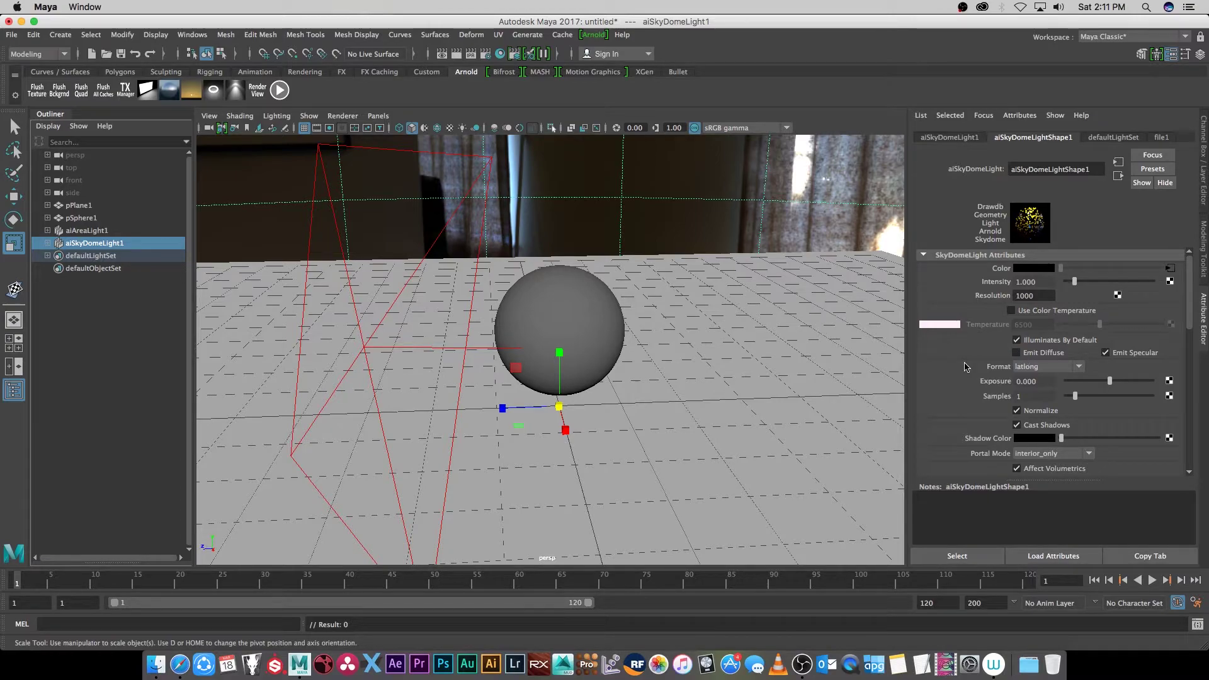
click(603, 38)
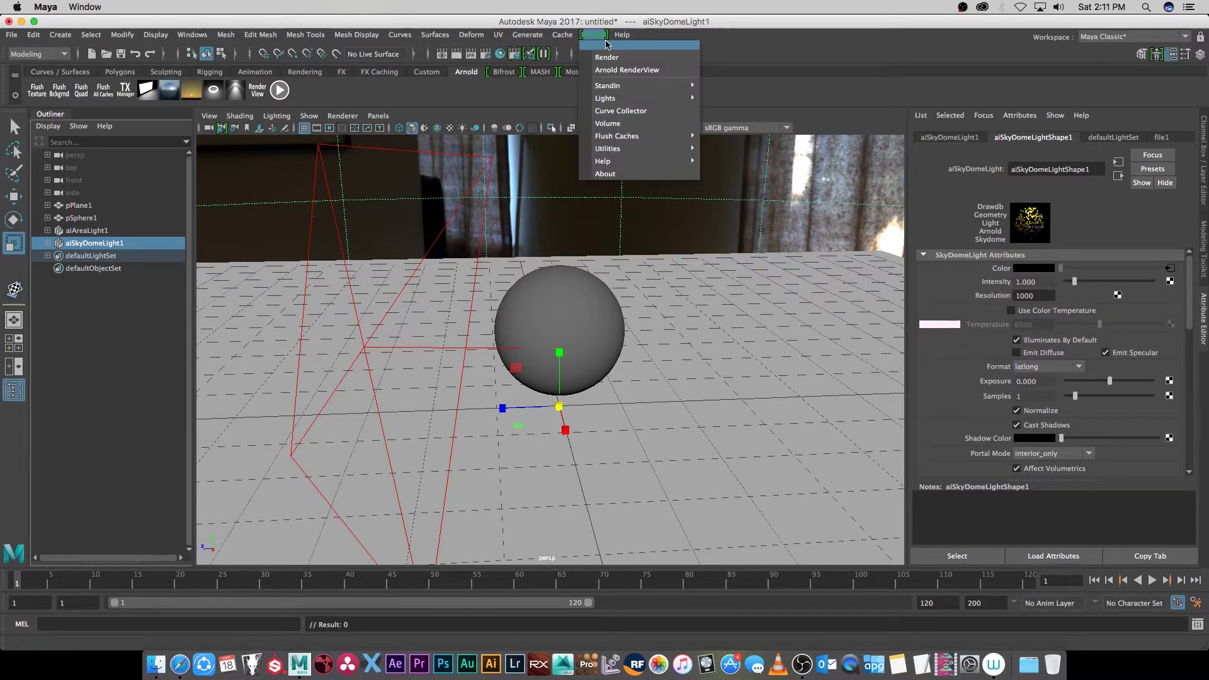
click(608, 57)
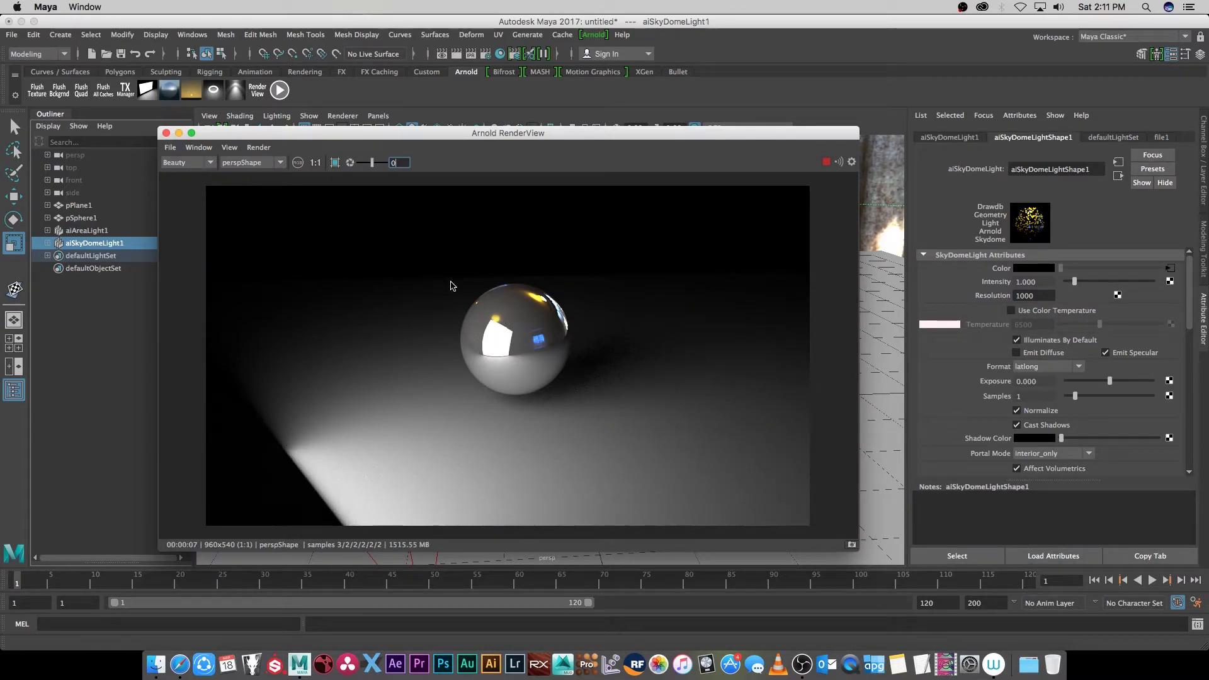
click(166, 133)
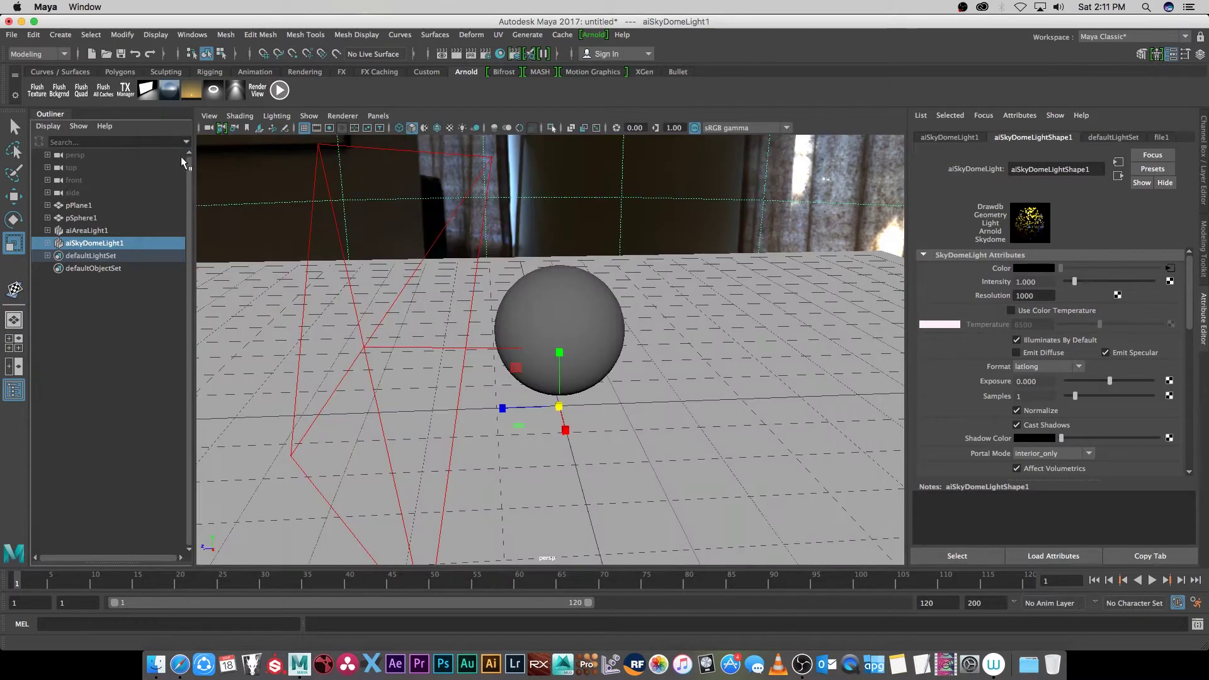
Inspect aiAreaLight1's settings, then reselect the sky dome light and move the camera closer to the sphere.
click(86, 231)
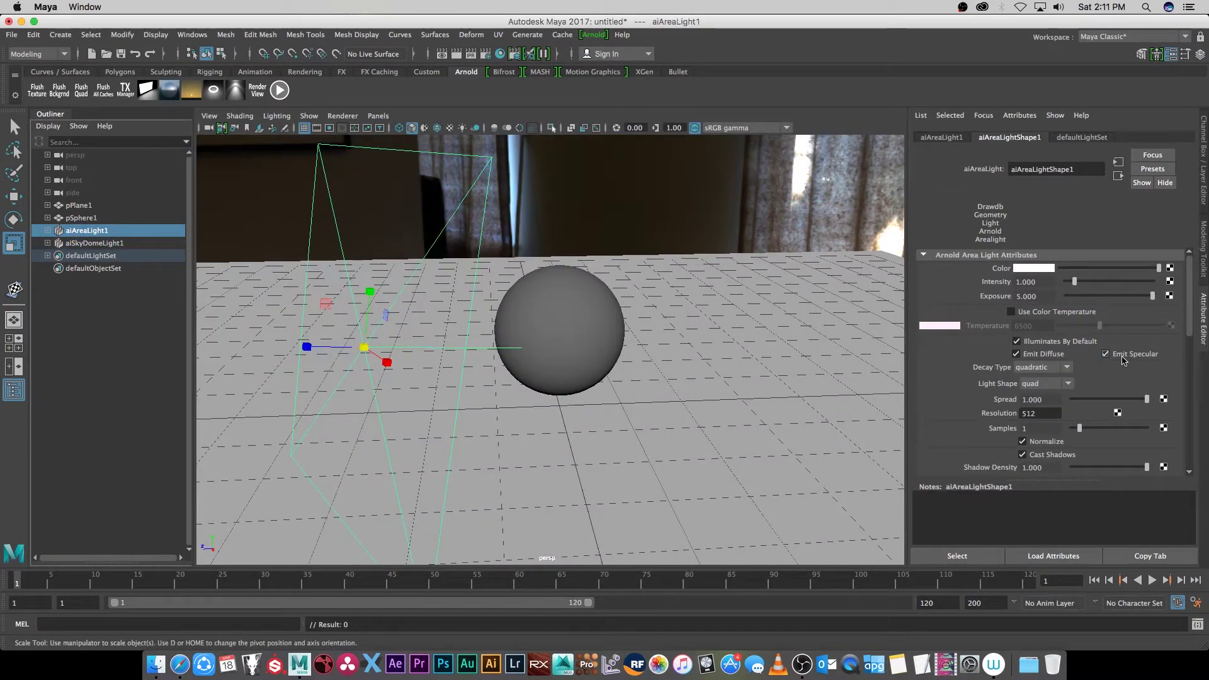
click(592, 232)
alt+right_drag(633, 265, 554, 197)
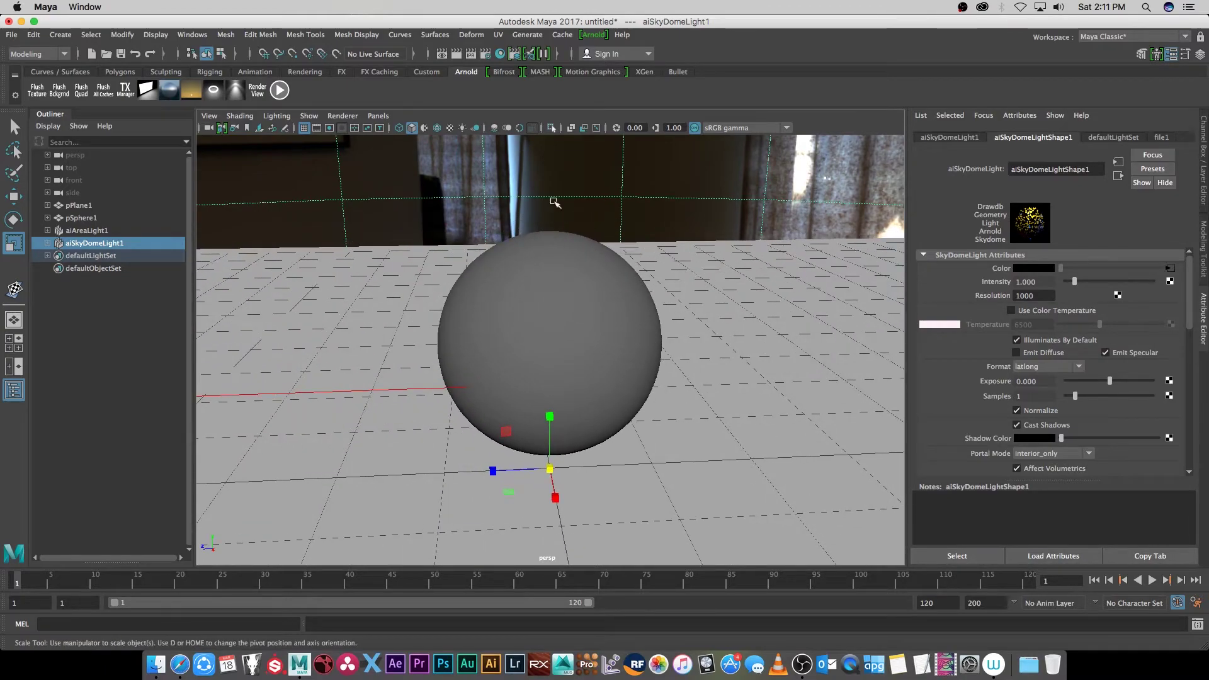
Re-render the scene in the Arnold RenderView.
click(589, 35)
click(606, 56)
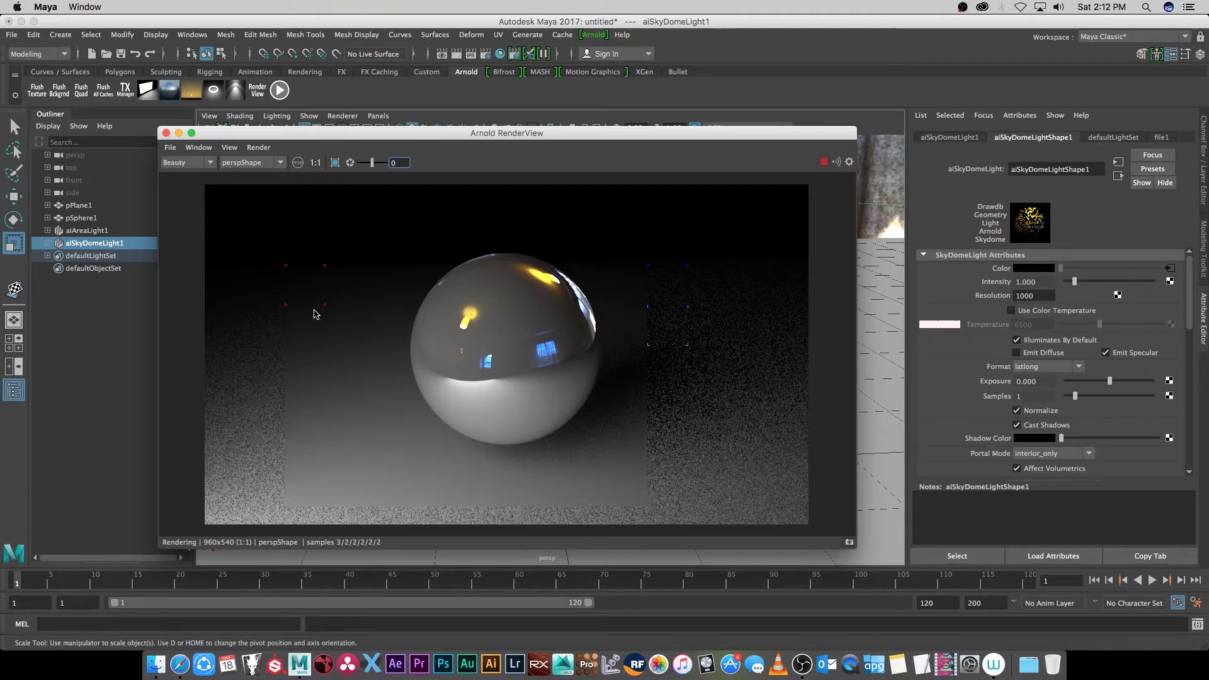
click(88, 246)
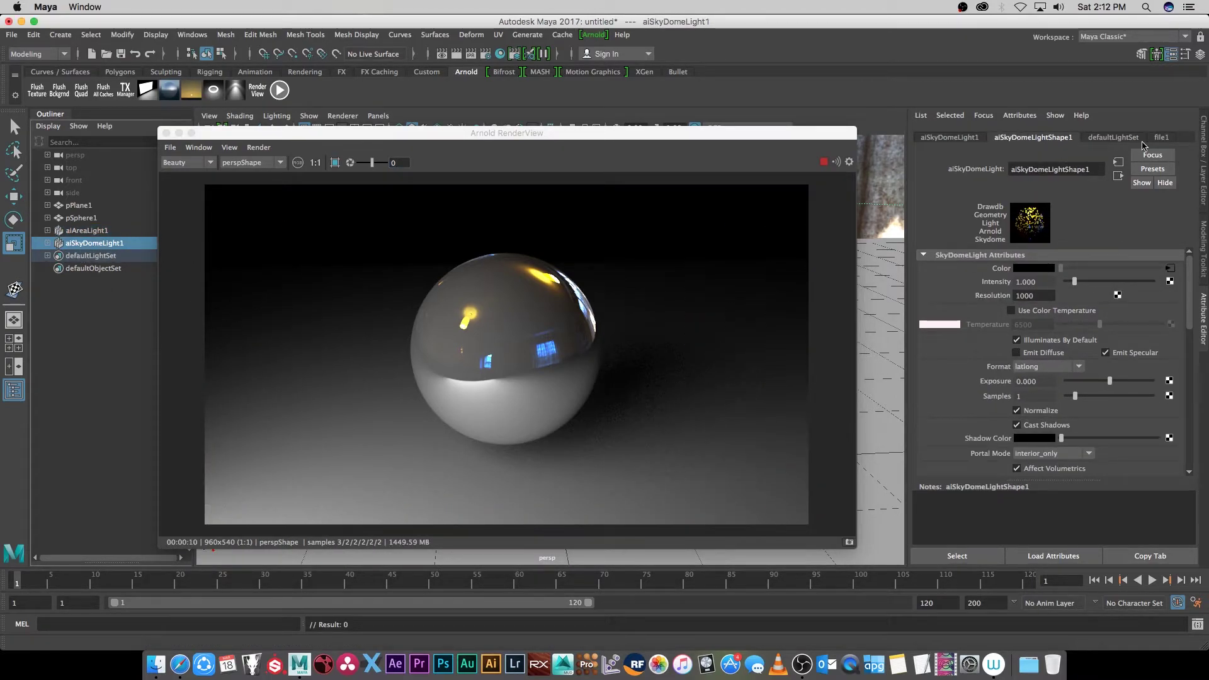
Review the HDRI file1 texture settings, then return to the aiSkyDomeLightShape1 attributes.
click(1162, 138)
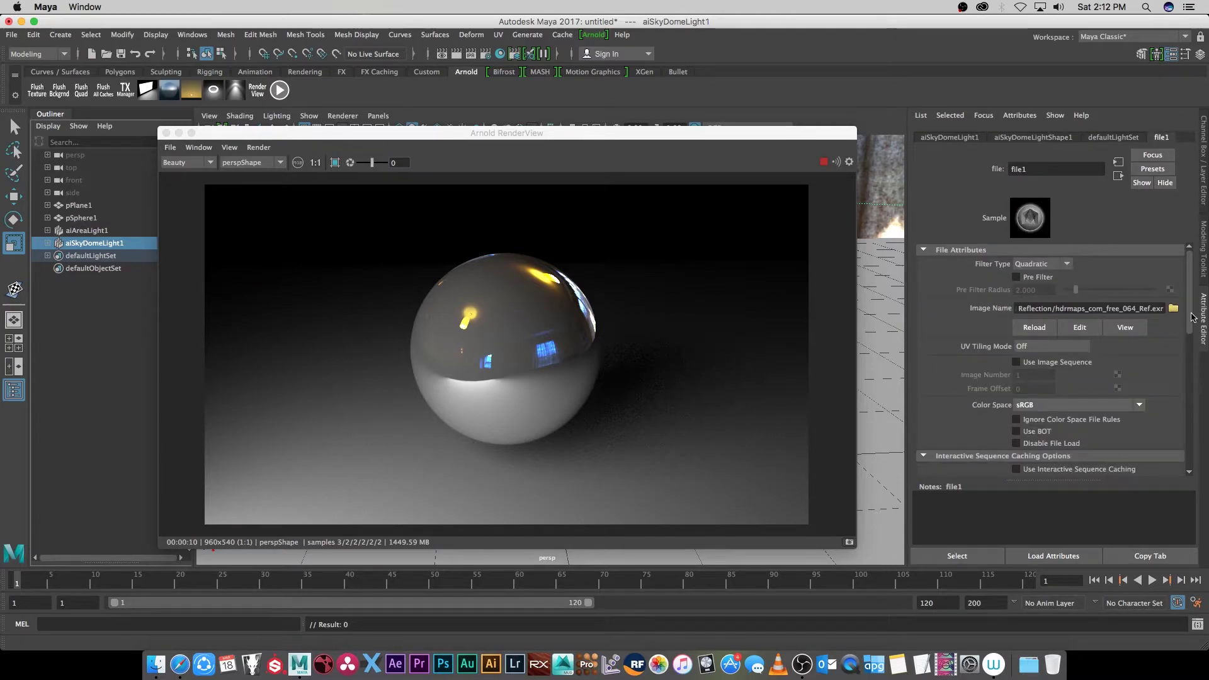
scroll(1049, 360, down, 5)
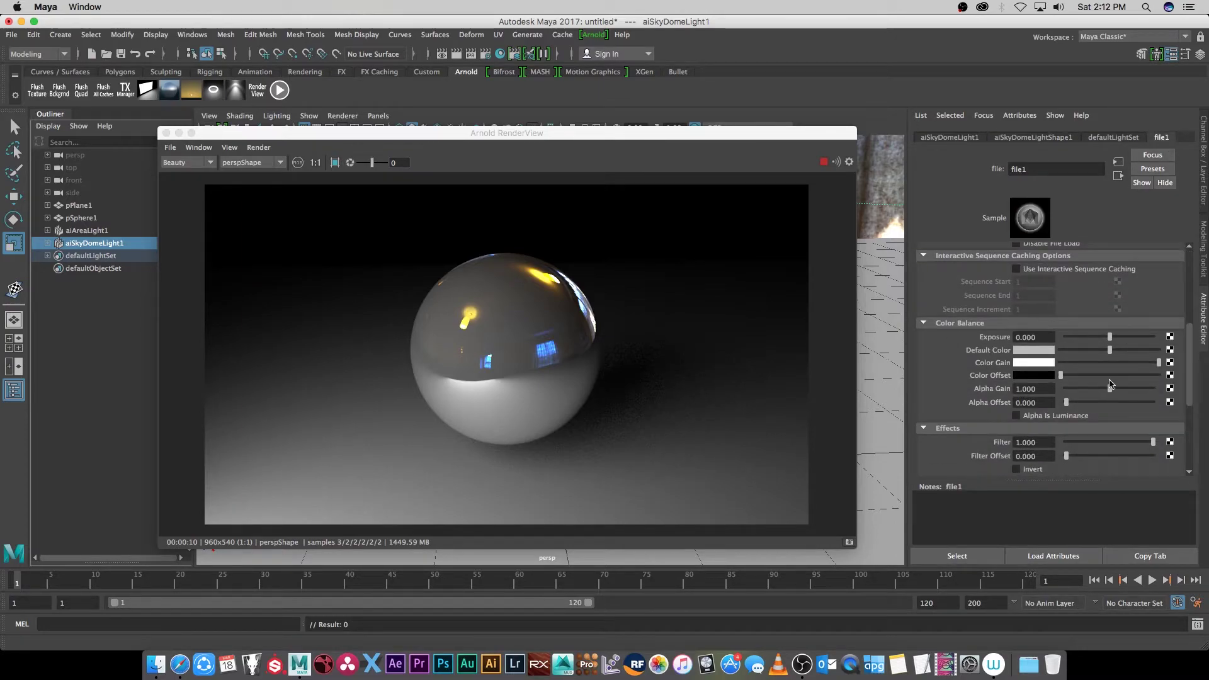
scroll(1094, 381, down, 3)
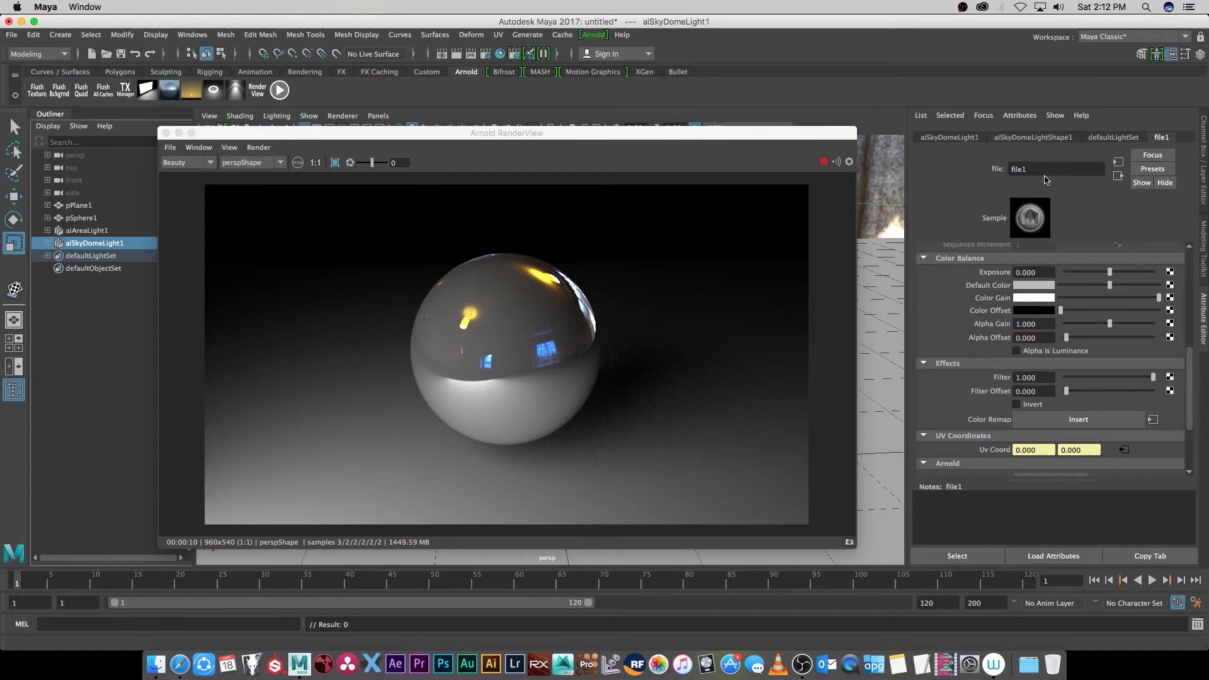
click(1034, 138)
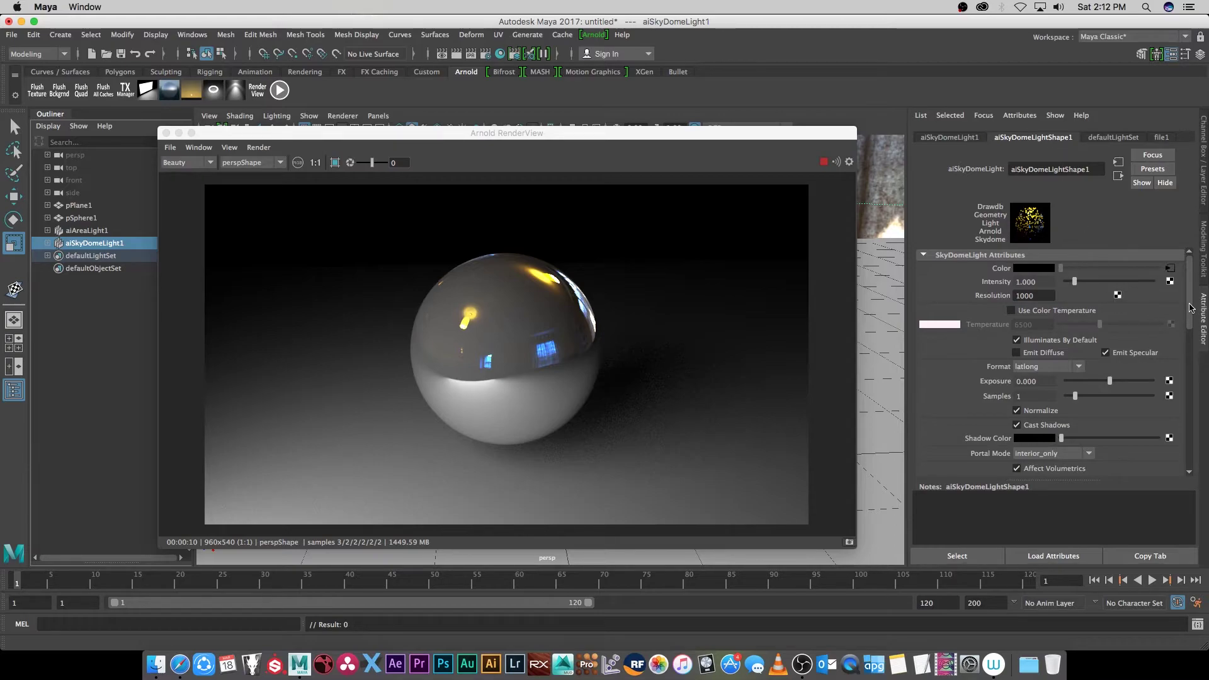
Tune the sky dome light to intensity 2.132 and exposure 1.194, watching the live render.
drag(1076, 282, 1087, 282)
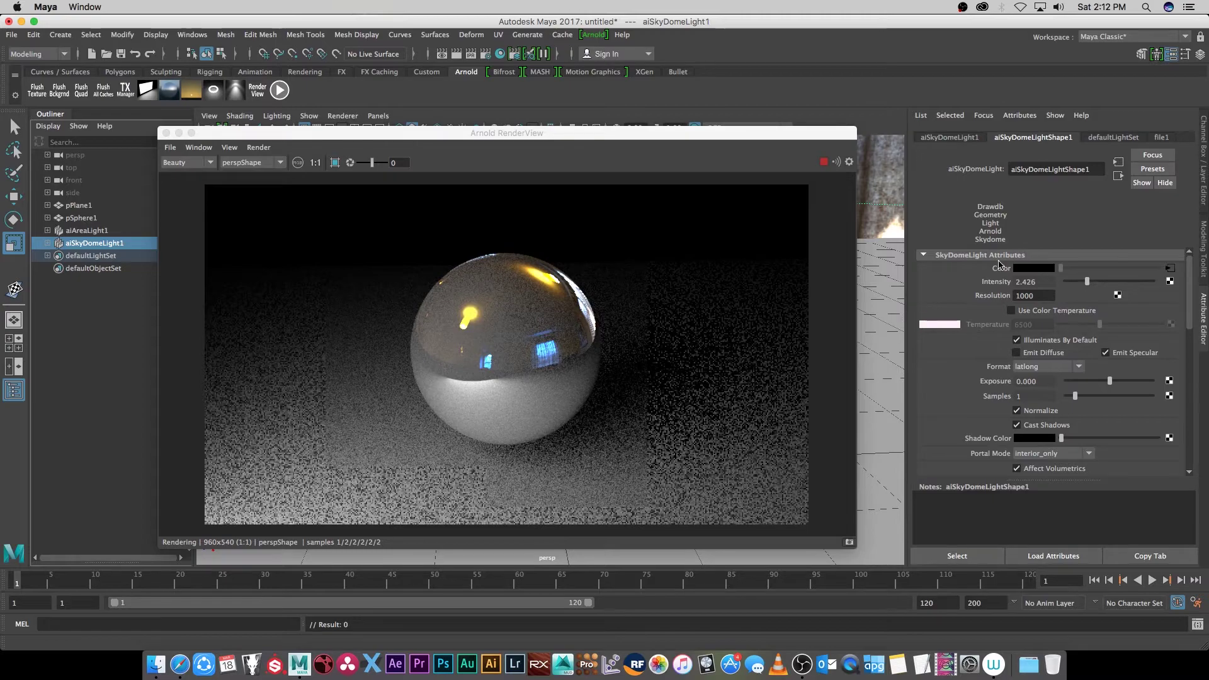
drag(1110, 381, 1144, 381)
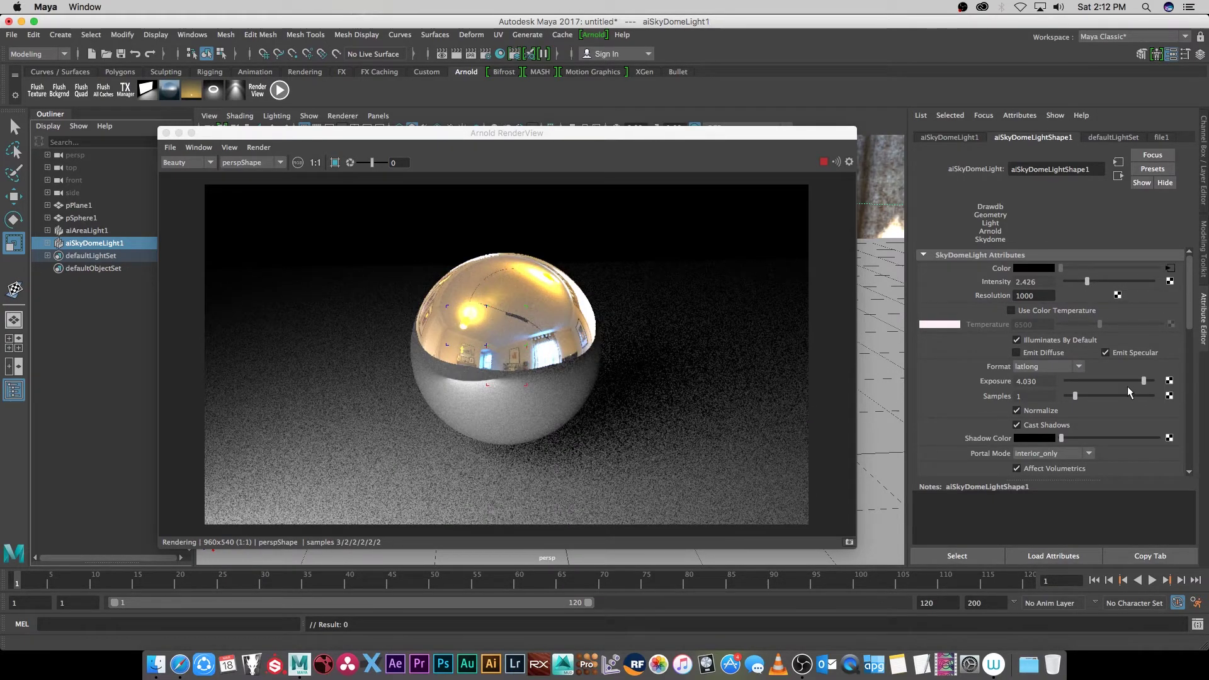
drag(1144, 381, 1118, 381)
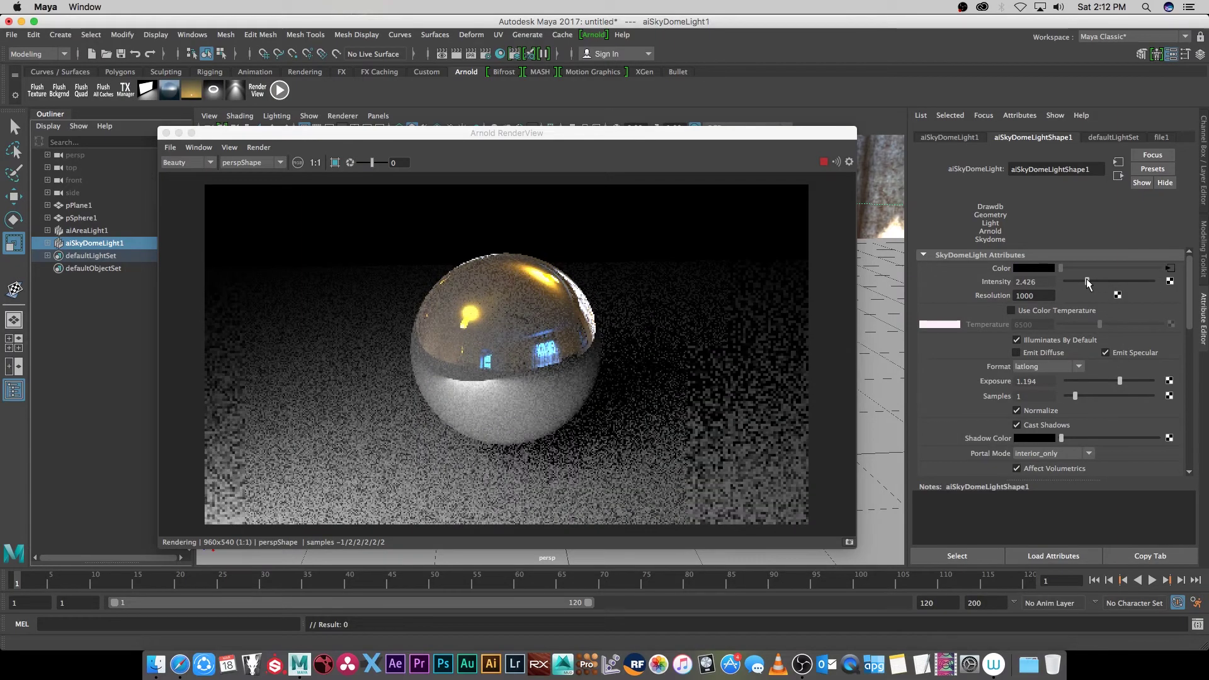
drag(1087, 281, 1085, 282)
drag(1189, 309, 1189, 333)
scroll(1189, 332, down, 8)
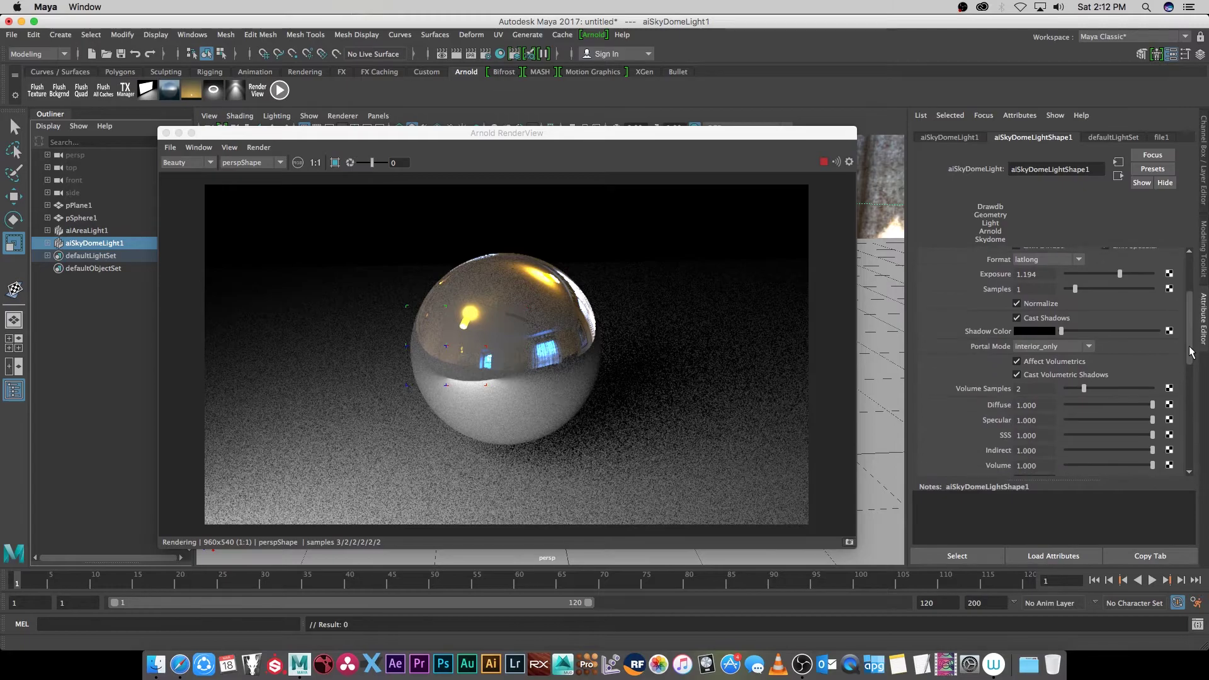
scroll(1184, 318, up, 10)
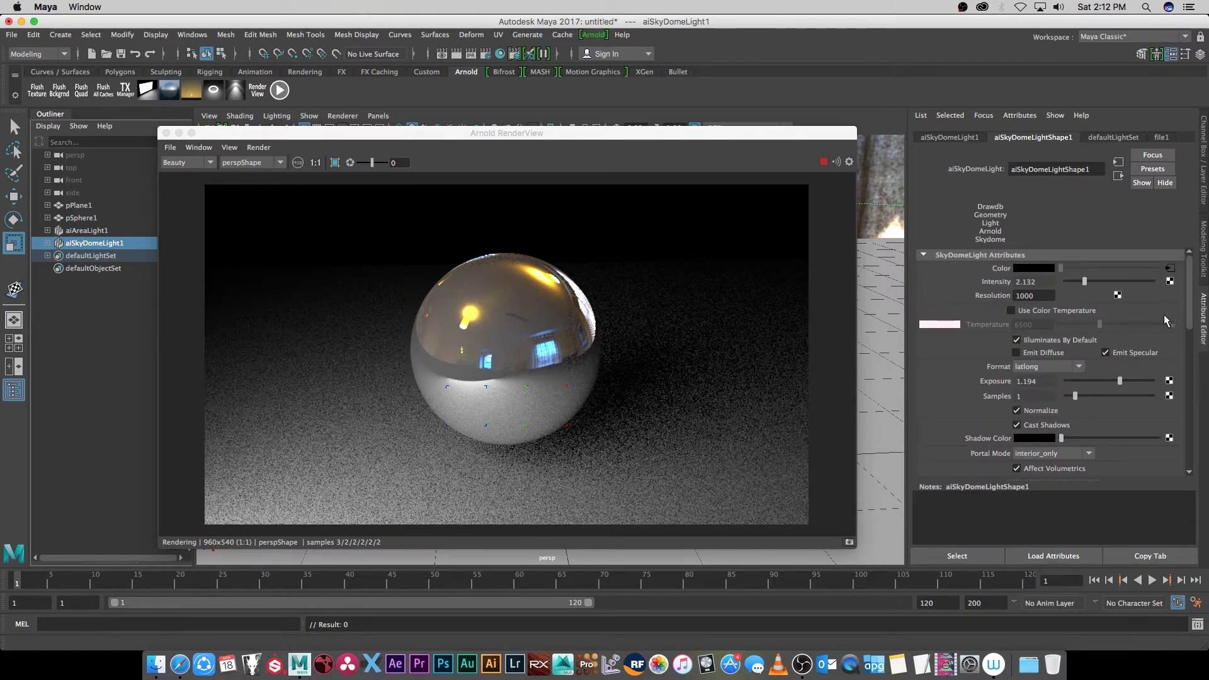